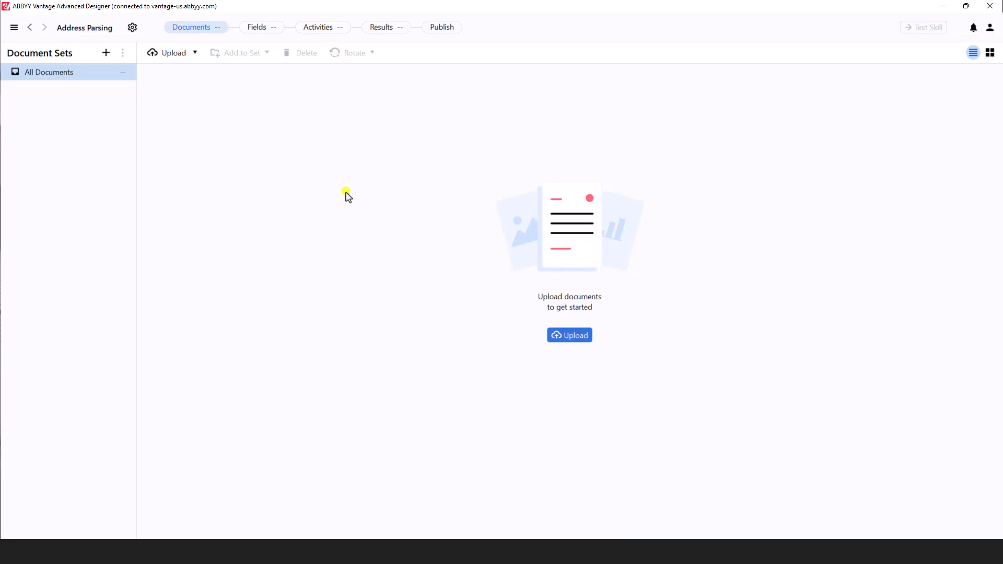
- Upload the Address.pdf document from the Desktop into the skill
click(562, 337)
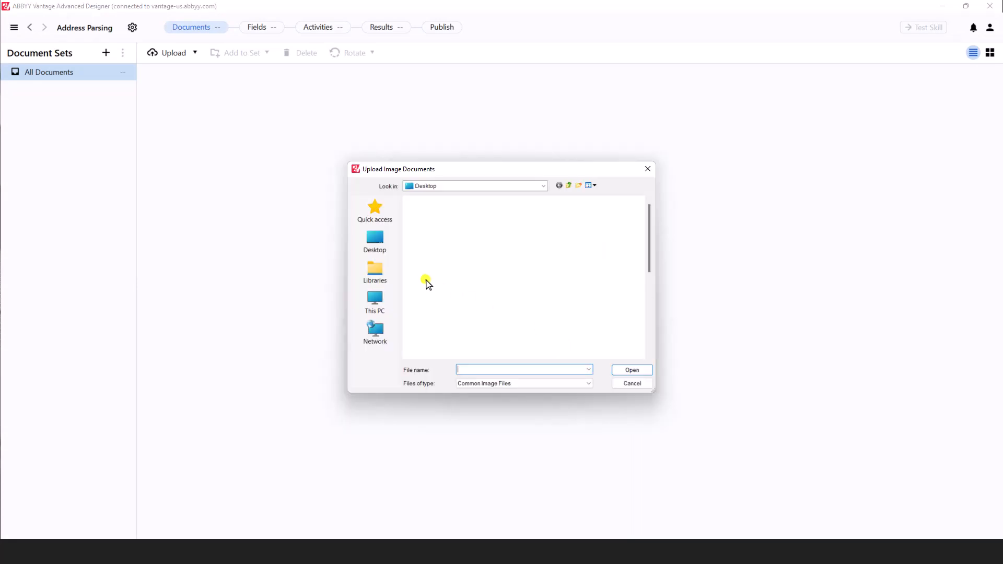
click(379, 245)
double_click(449, 216)
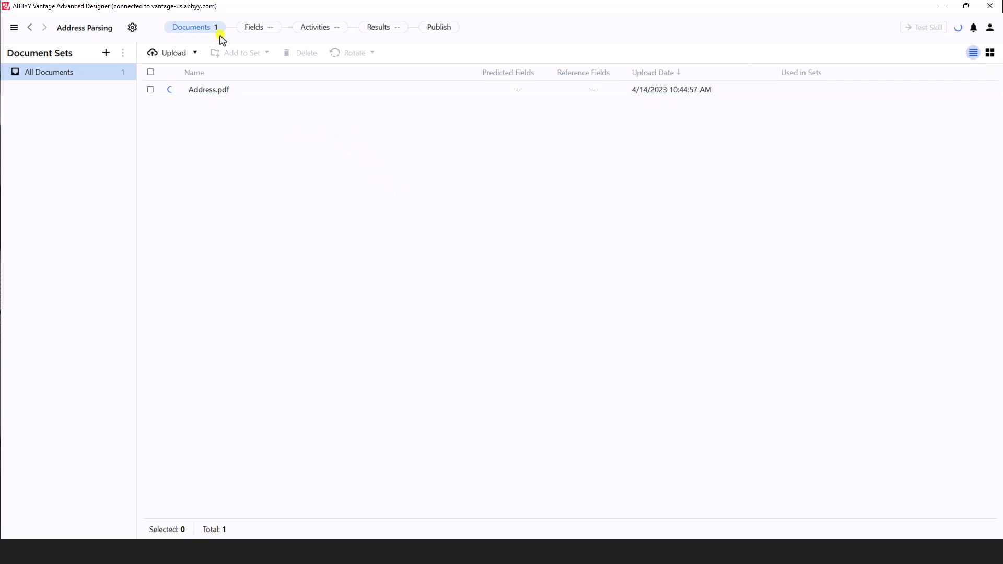
- Open the document for field markup, draw a field around the whole address block, and name it FullAddress
click(264, 32)
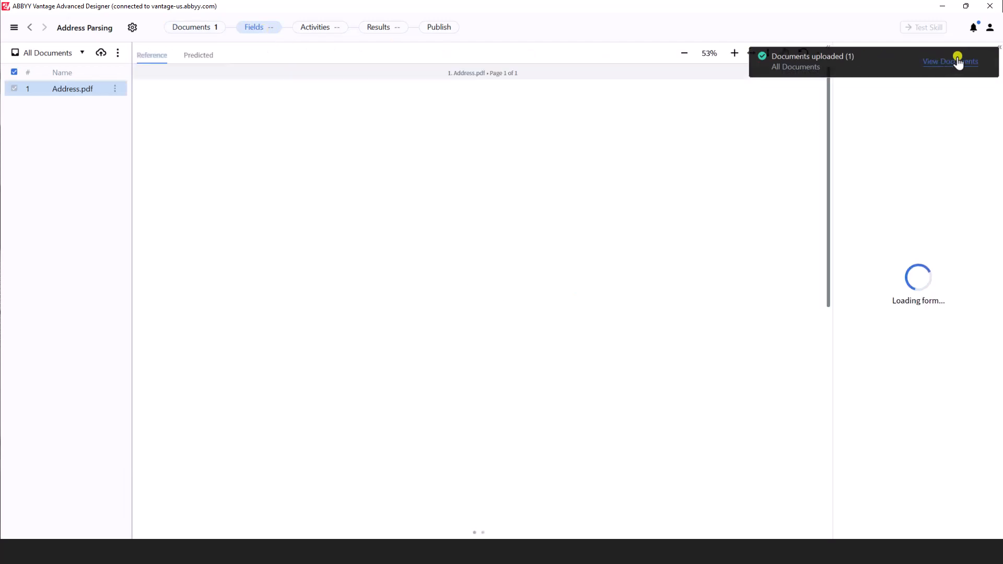
click(988, 64)
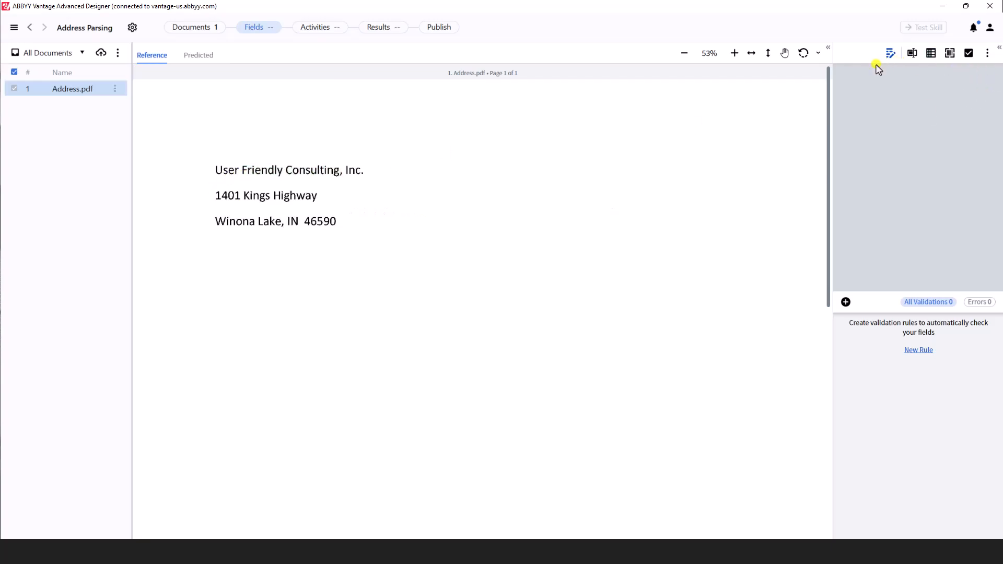
drag(209, 165, 408, 247)
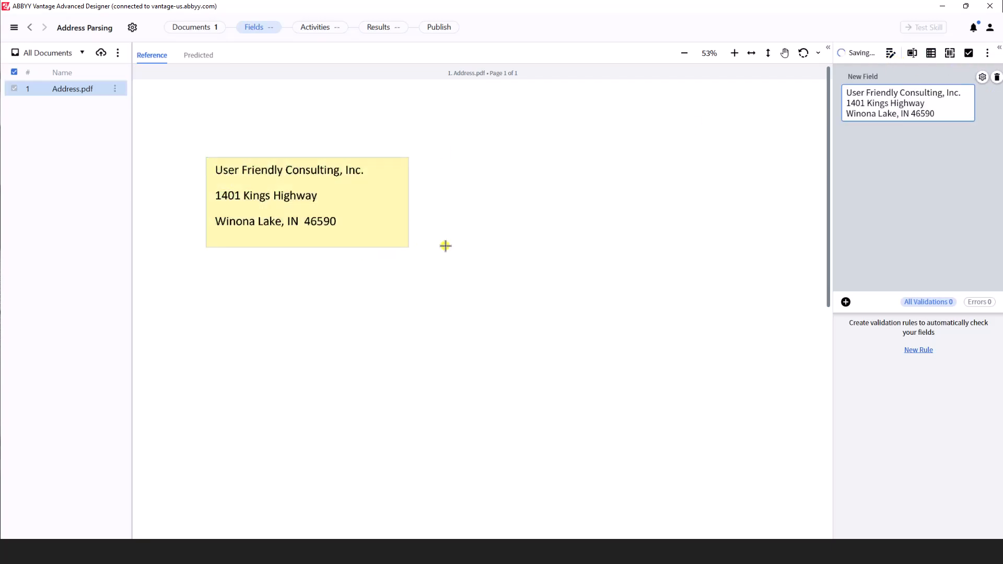
double_click(869, 77)
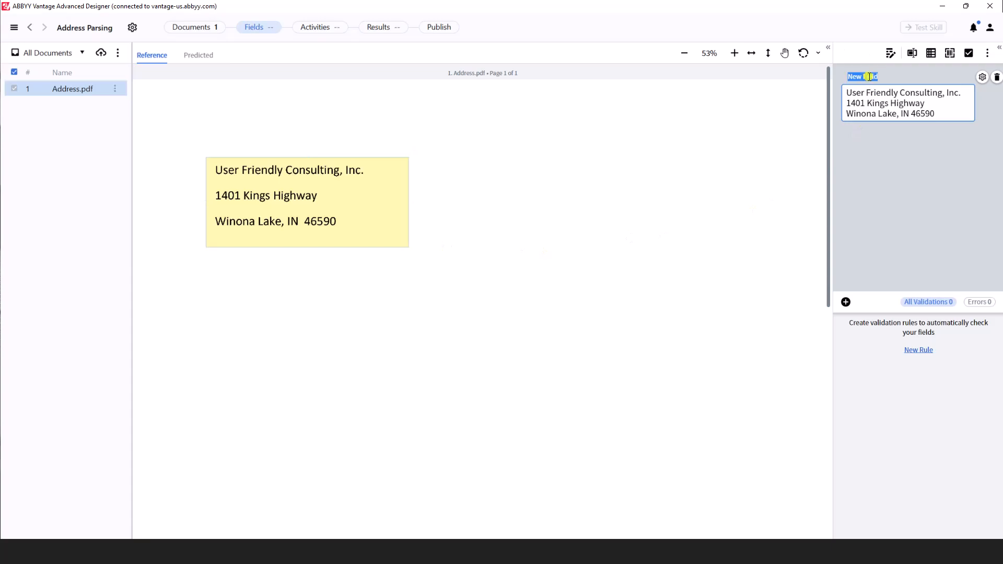
text(Fu)
click(887, 140)
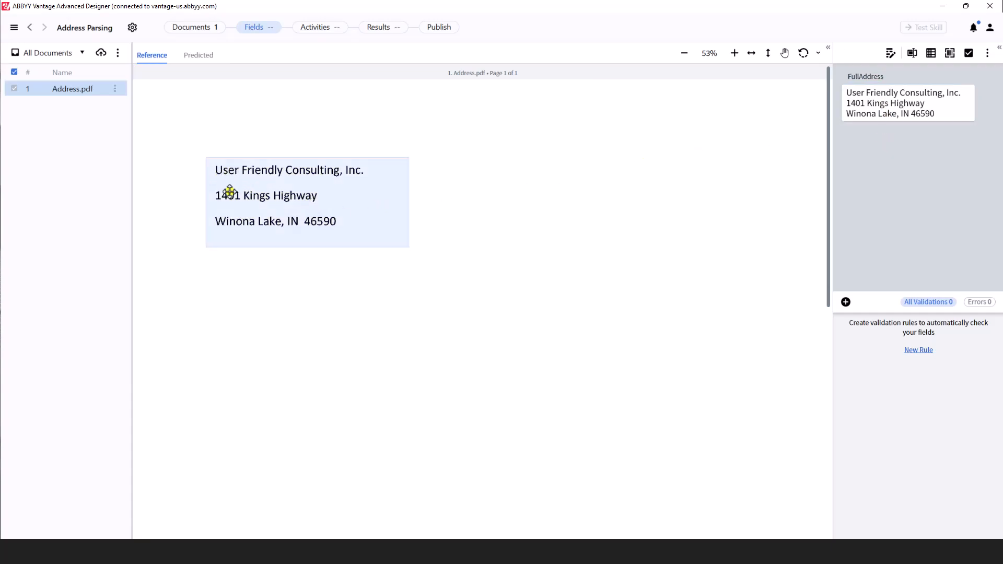
- Add a new text field named Name
click(912, 53)
double_click(863, 134)
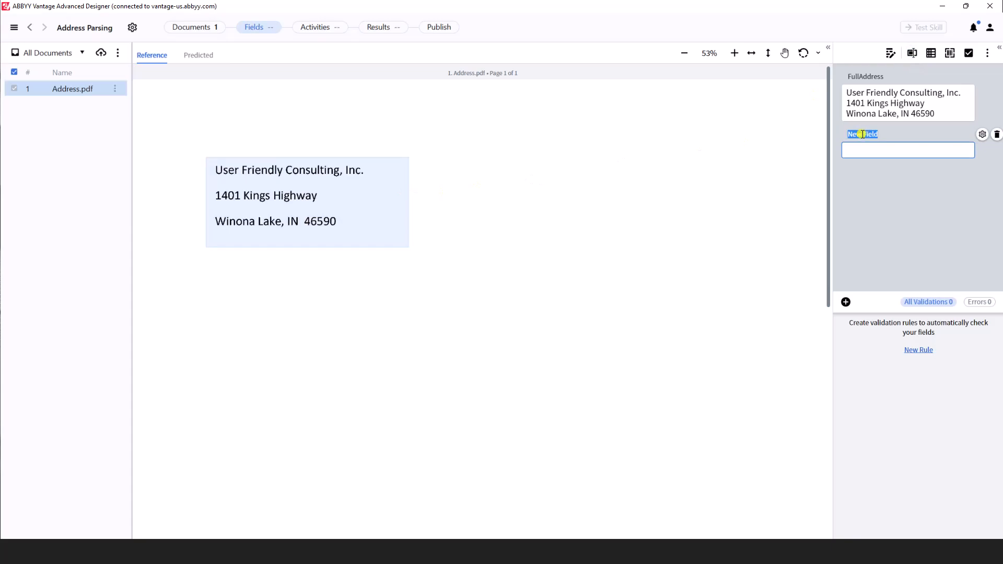
text(Name)
- Add a new text field named Street
click(913, 53)
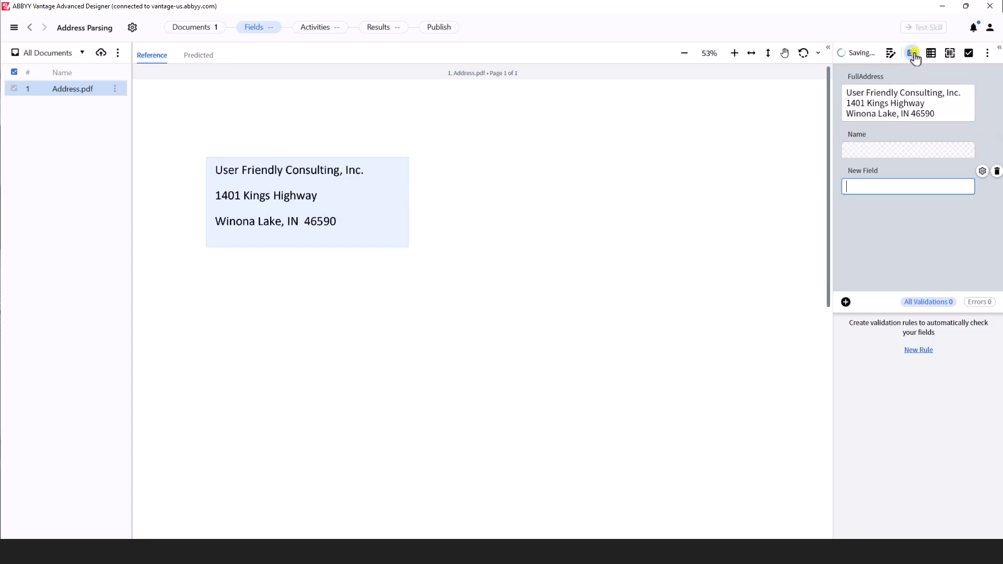
double_click(863, 171)
text(Street)
- Add three more text fields and rename the first of them City
click(913, 53)
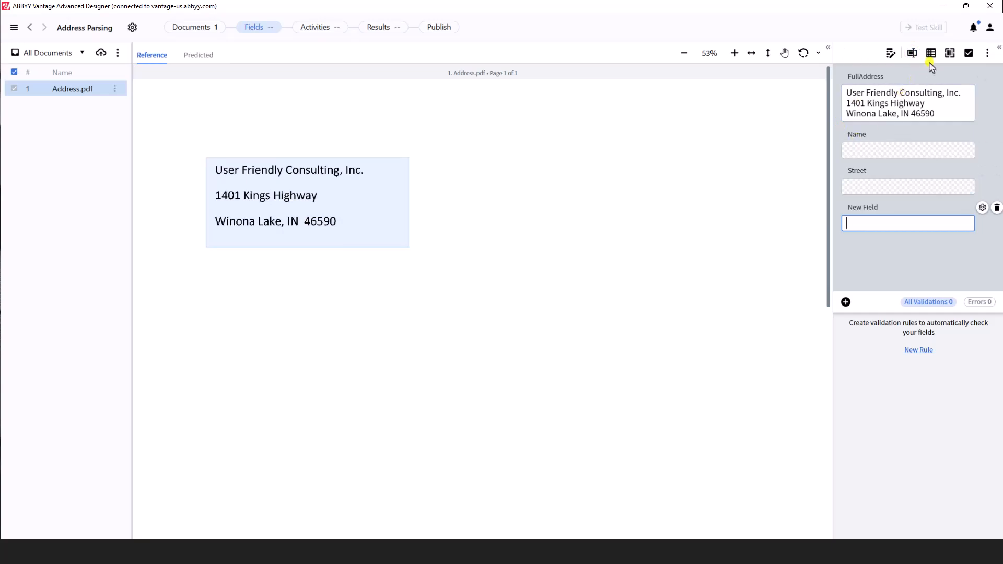
click(912, 53)
click(912, 53)
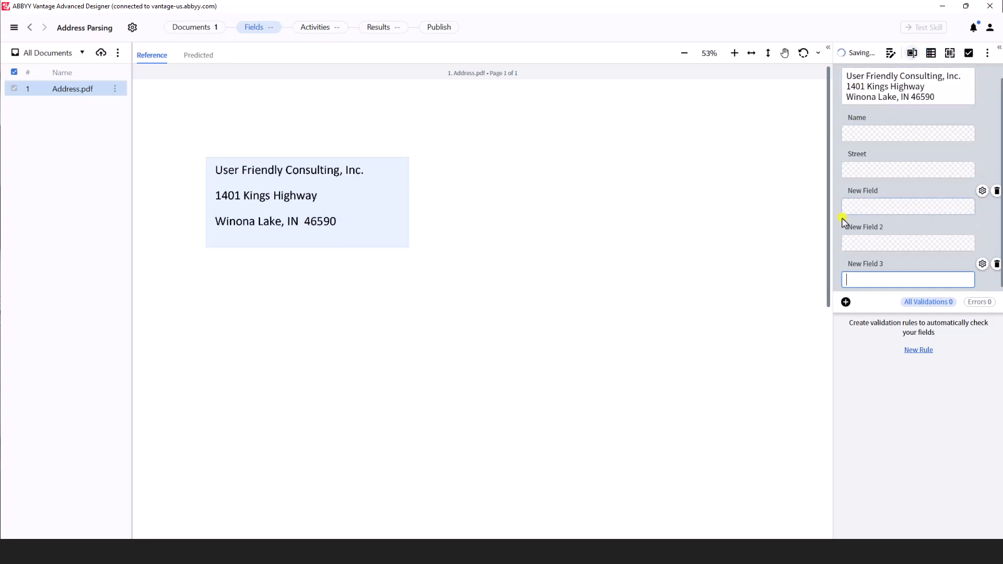
double_click(860, 193)
text(C)
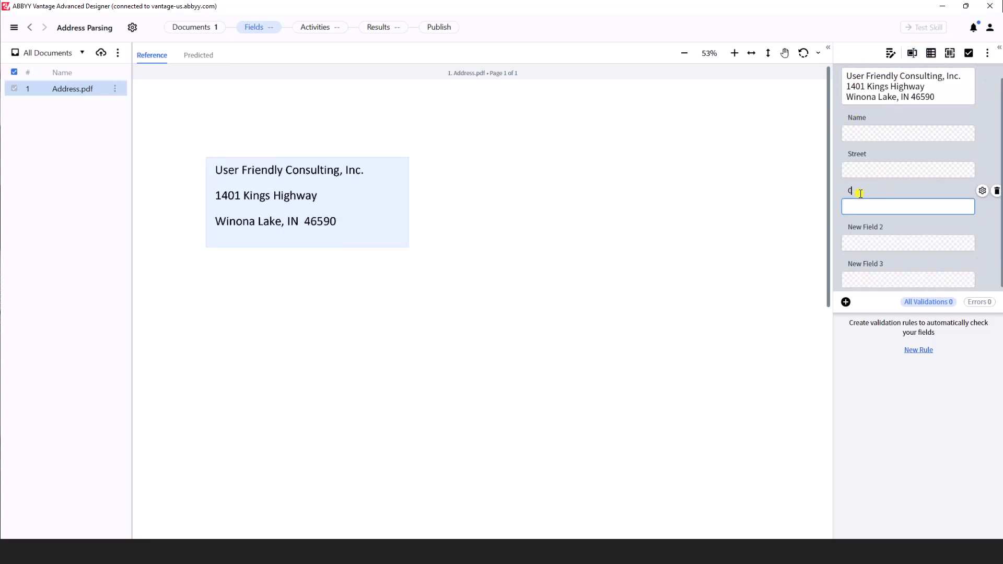
text(ity)
- Rename the remaining two new fields State and Zip
double_click(855, 227)
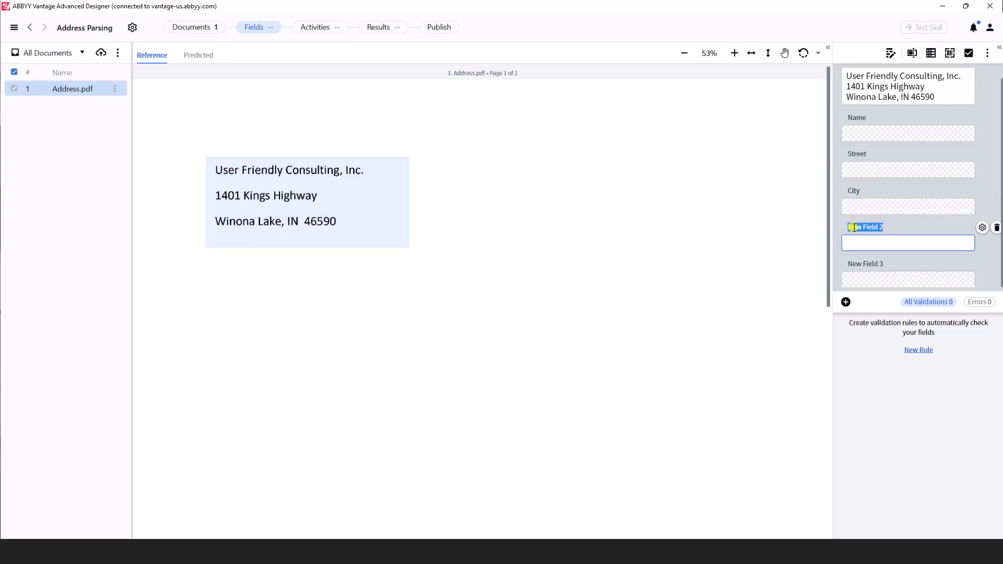
key(BackSpace)
double_click(860, 264)
text(Zip)
click(931, 97)
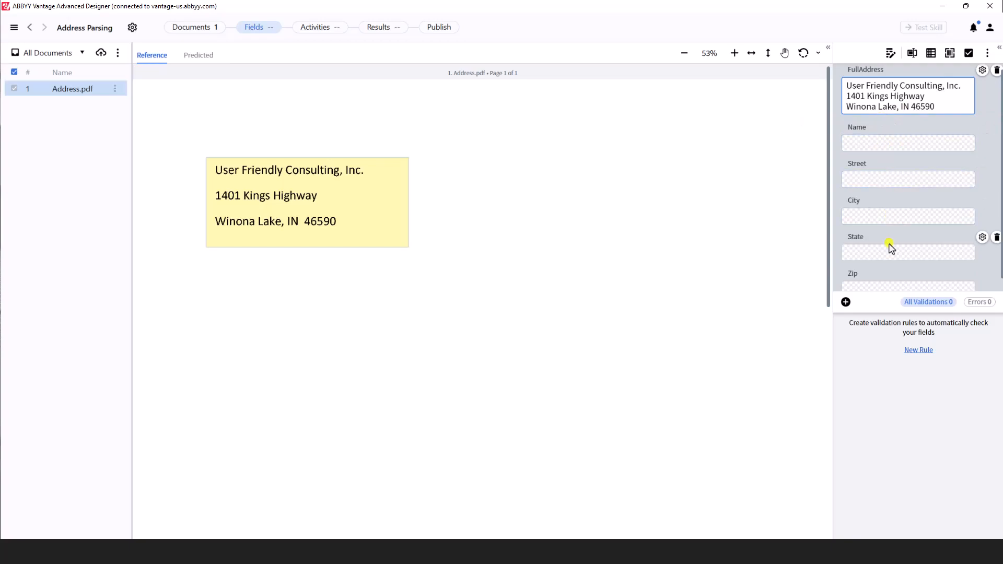
- Mark the company name line as the Name field and the street line as the Street field
scroll(897, 250, down, 1)
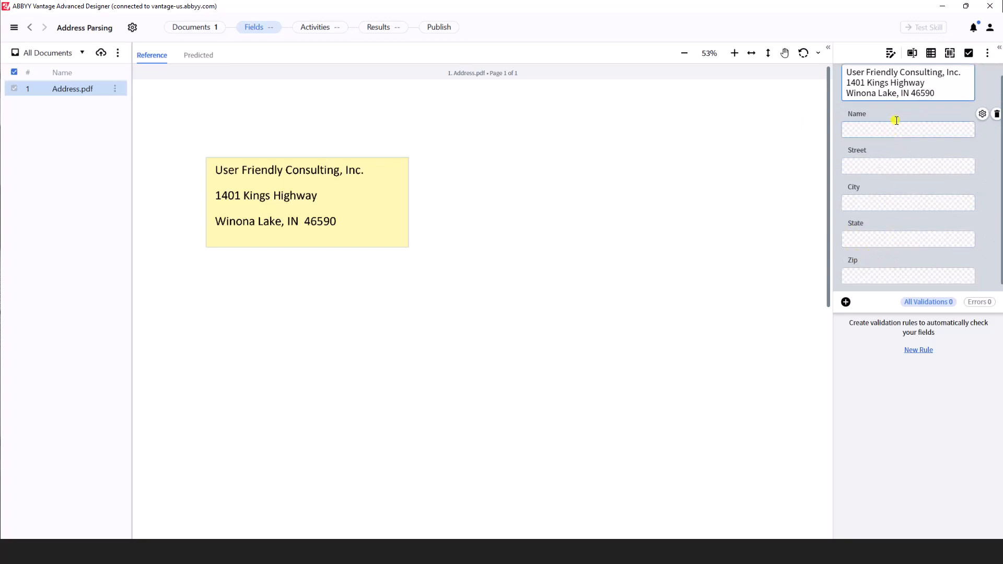
click(881, 131)
drag(216, 163, 374, 173)
click(859, 170)
drag(260, 200, 323, 206)
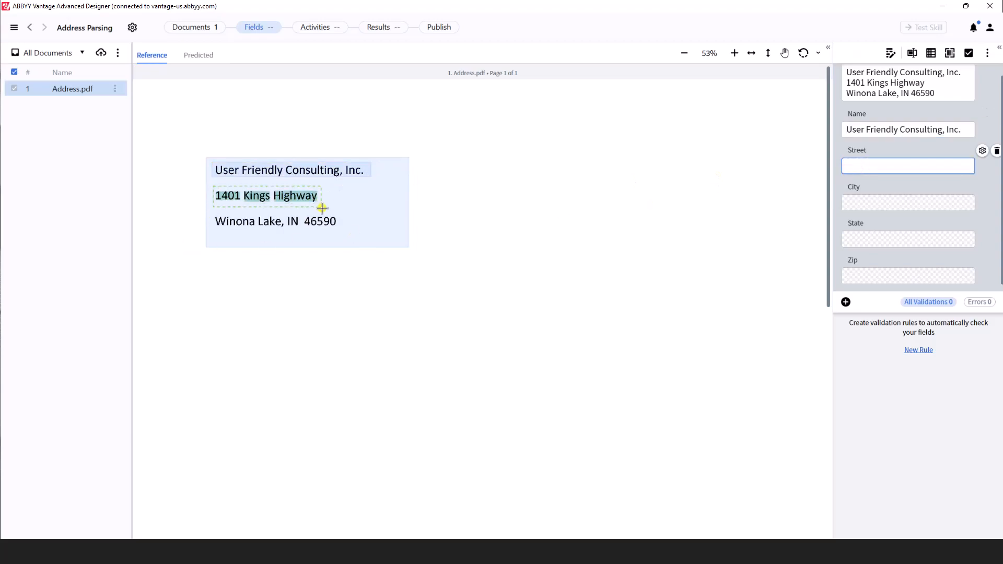
- Mark Winona Lake as the City field value
click(879, 204)
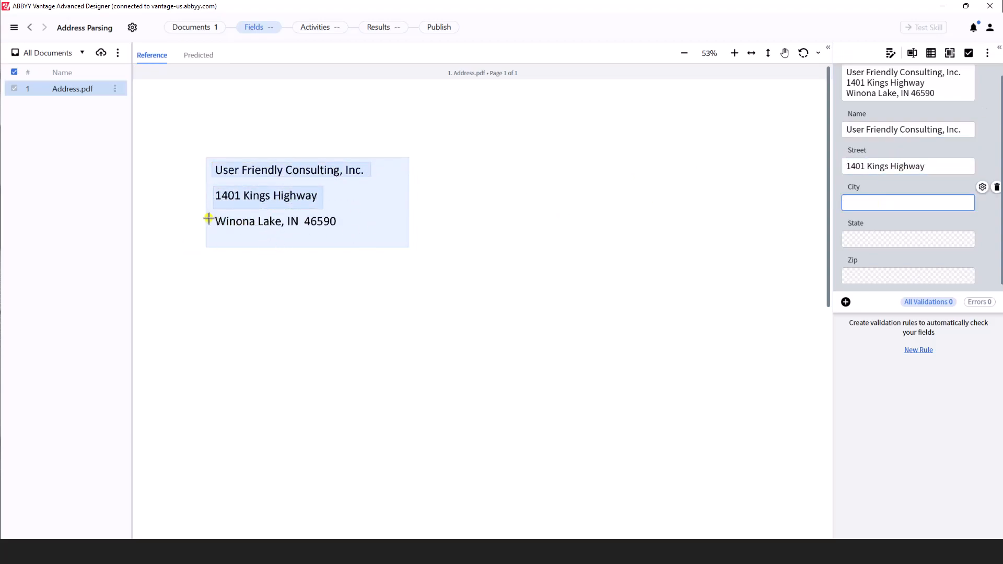
drag(214, 215, 285, 223)
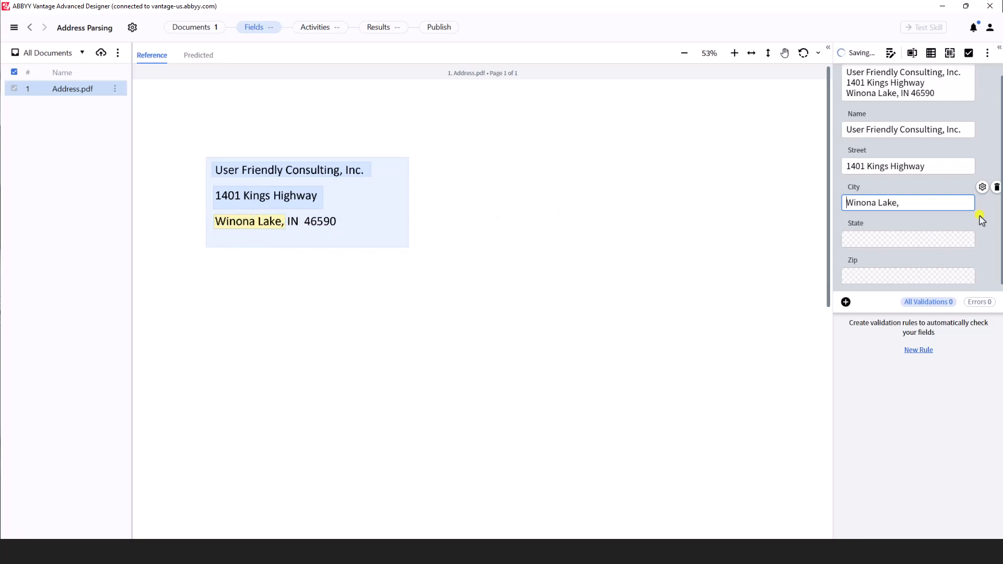
key(BackSpace)
- Mark IN as the State field and 46590 as the Zip field
click(899, 241)
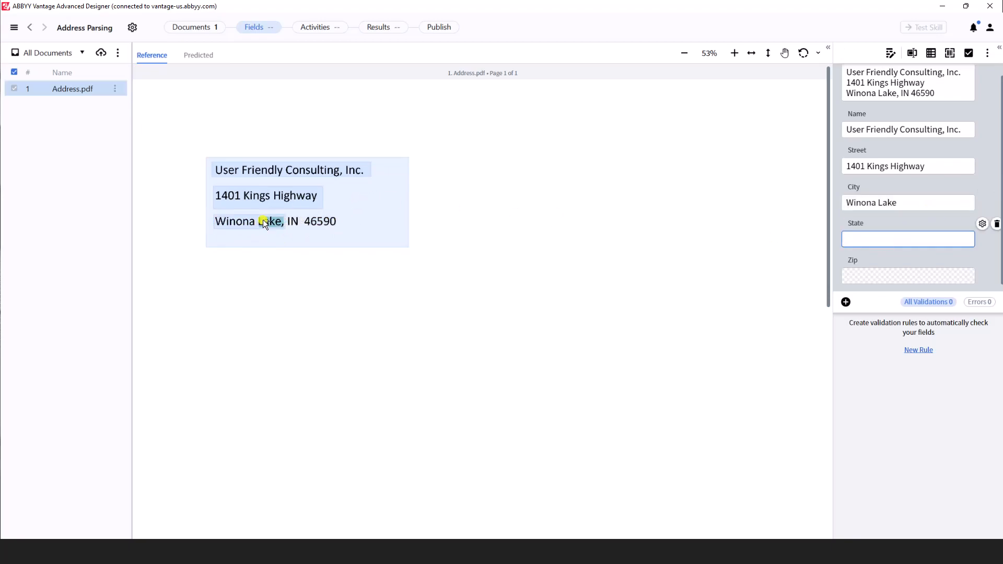
drag(287, 222, 337, 235)
click(896, 277)
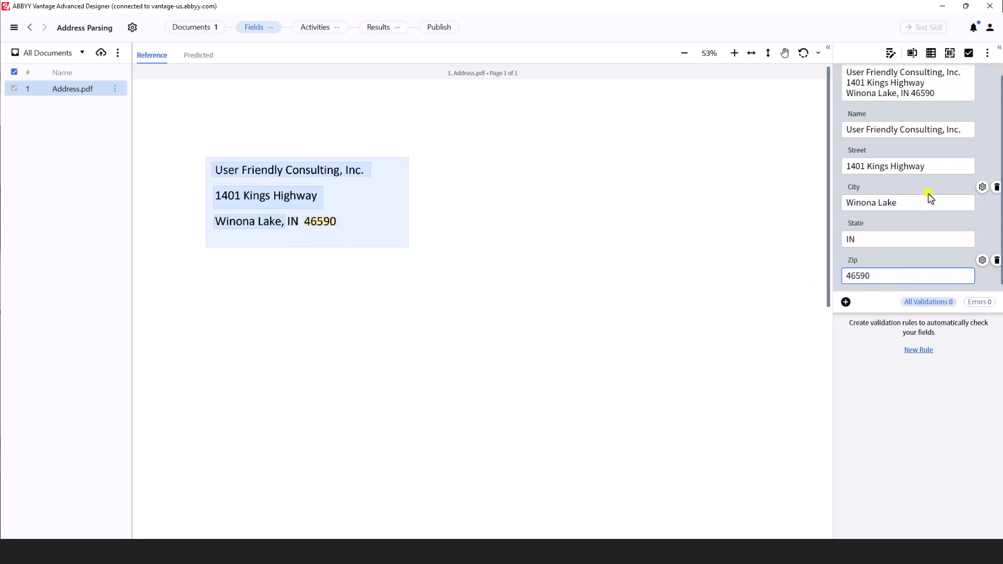
- Add an Extraction Rules activity between Start and Finish in the workflow
scroll(930, 197, up, 1)
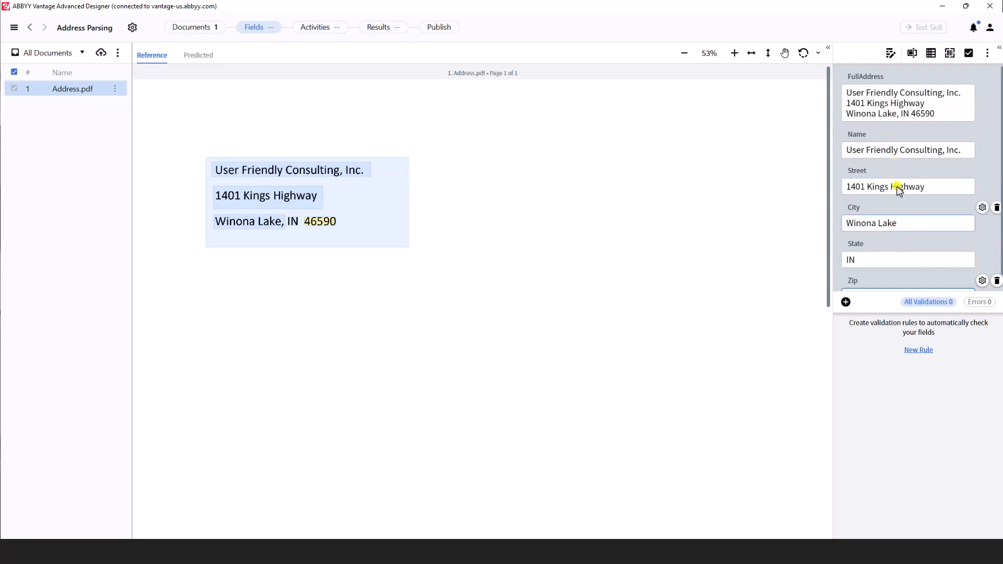
scroll(898, 227, down, 1)
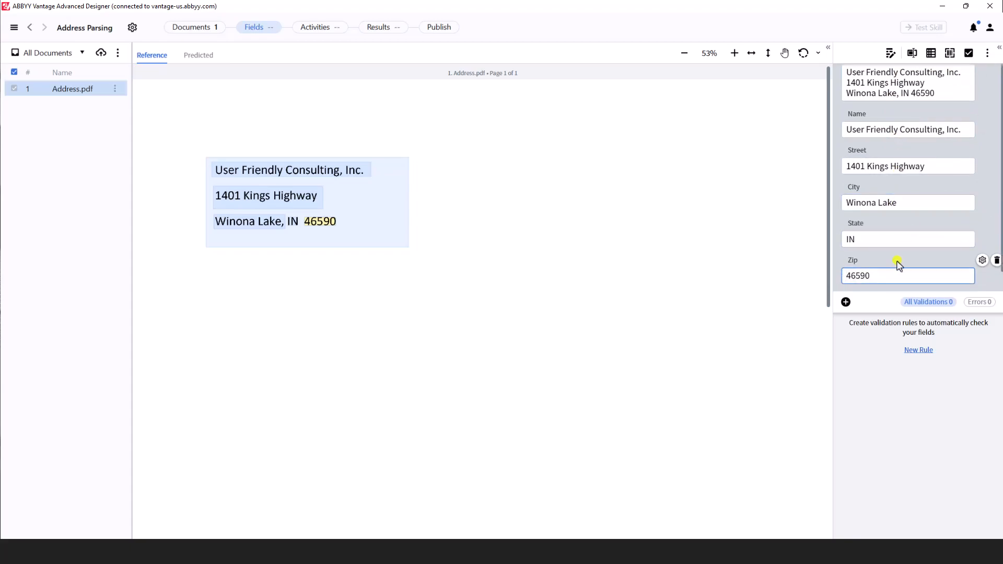
click(313, 31)
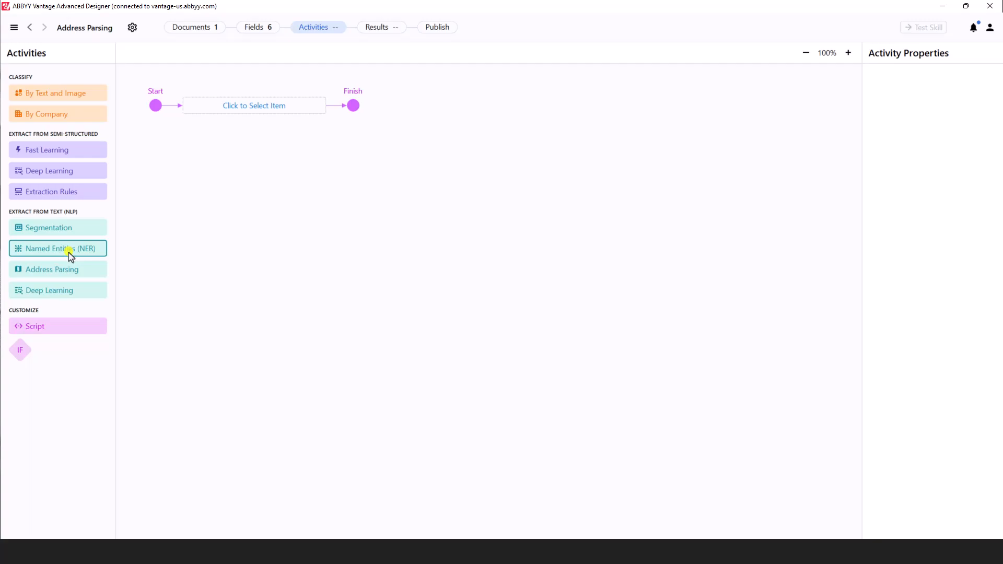
click(245, 105)
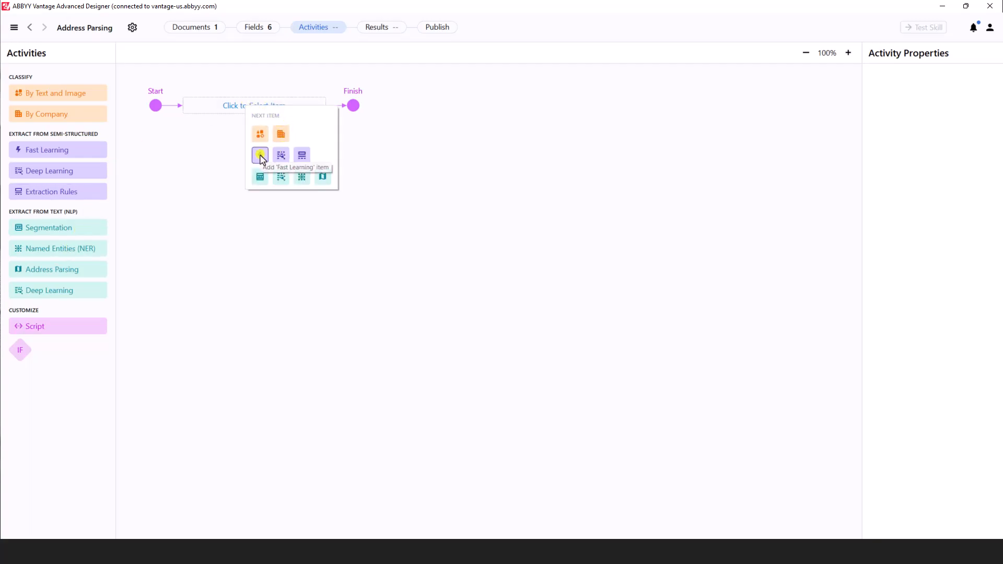
click(303, 155)
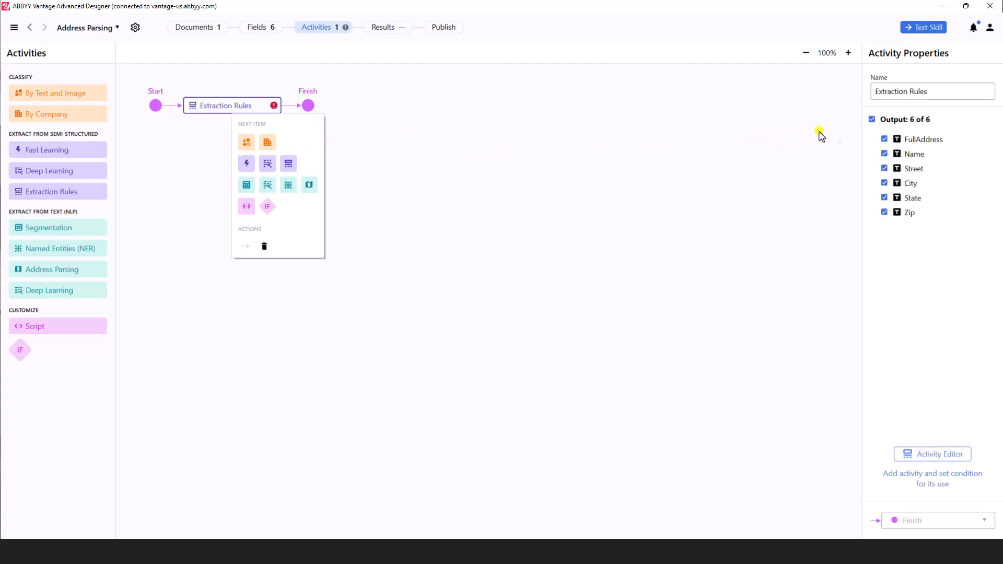
- Limit the activity's output to only the FullAddress field and open its editor
click(872, 119)
click(884, 139)
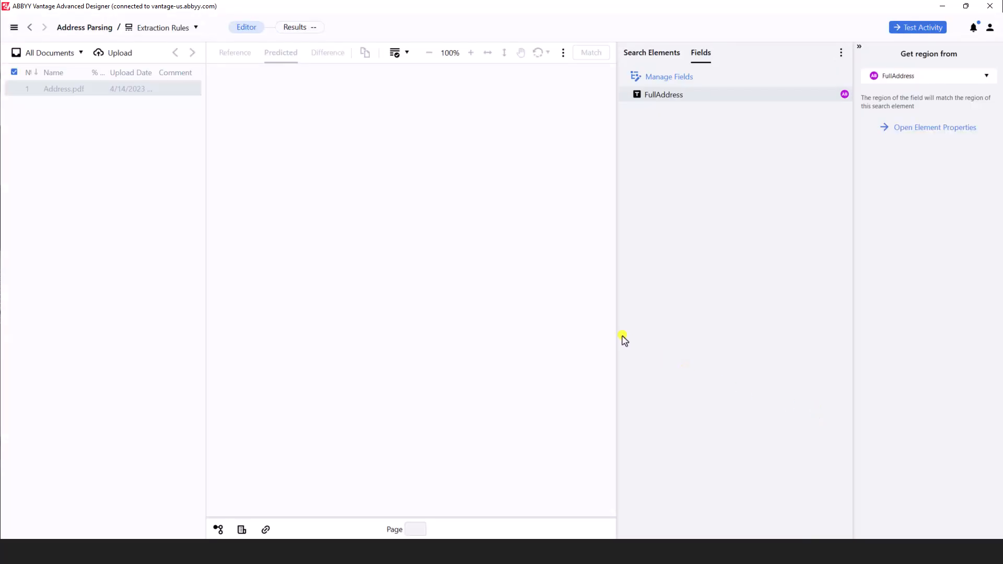
- Draw a custom search area of about 780 x 345 around the address block for the FullAddress element
click(661, 54)
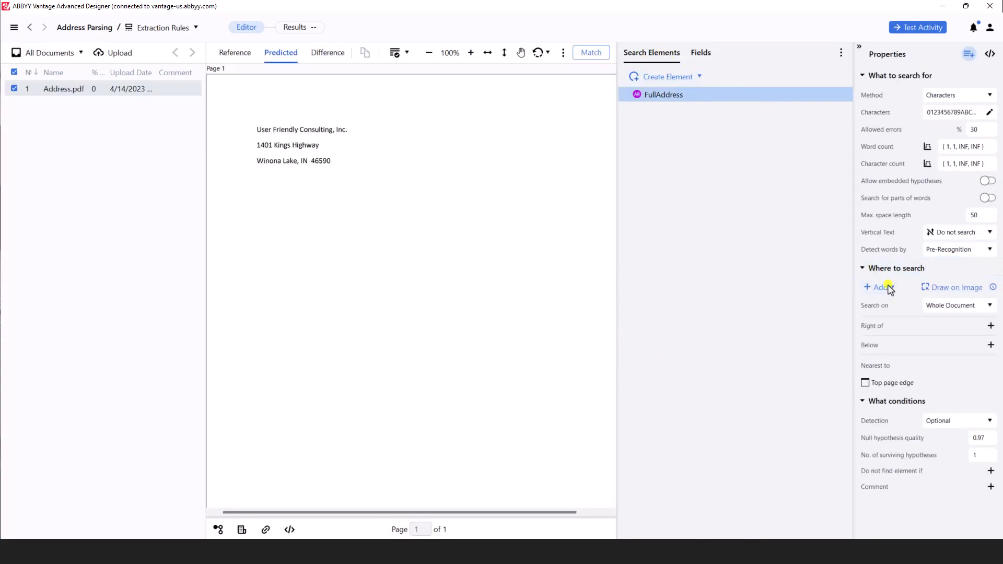
click(951, 288)
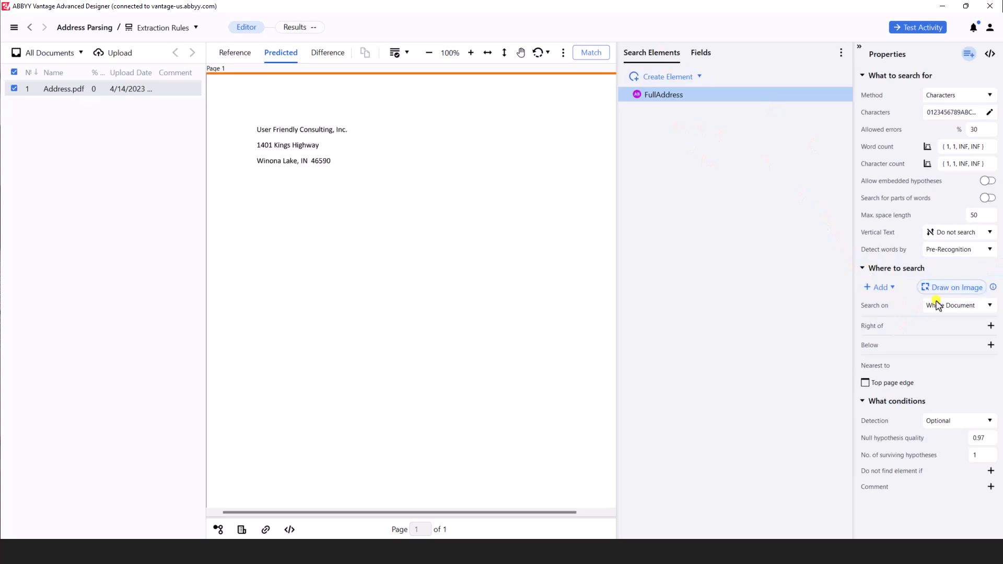
drag(244, 115, 375, 173)
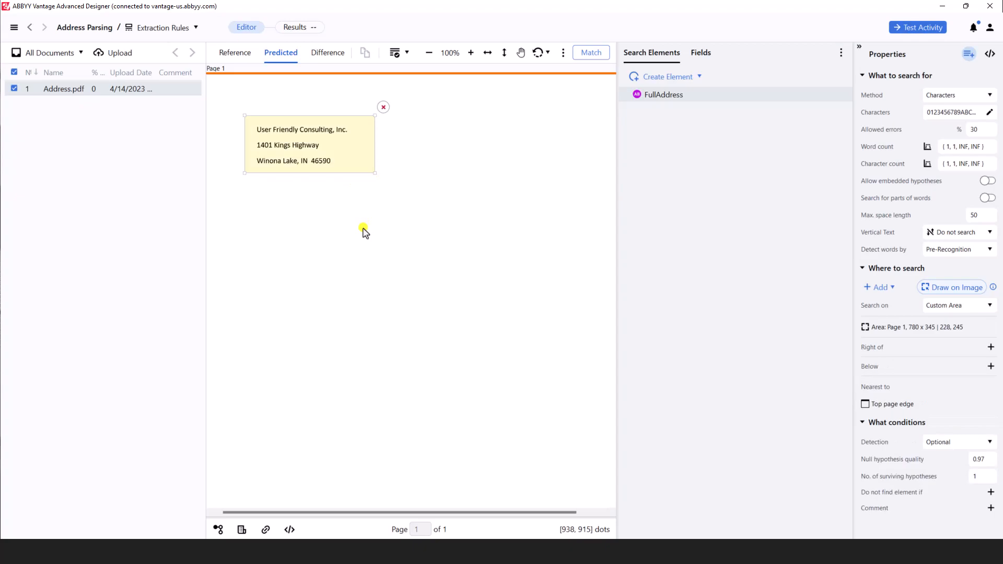
- Convert the FullAddress search element to the Paragraph type and review its search area on the image
click(670, 95)
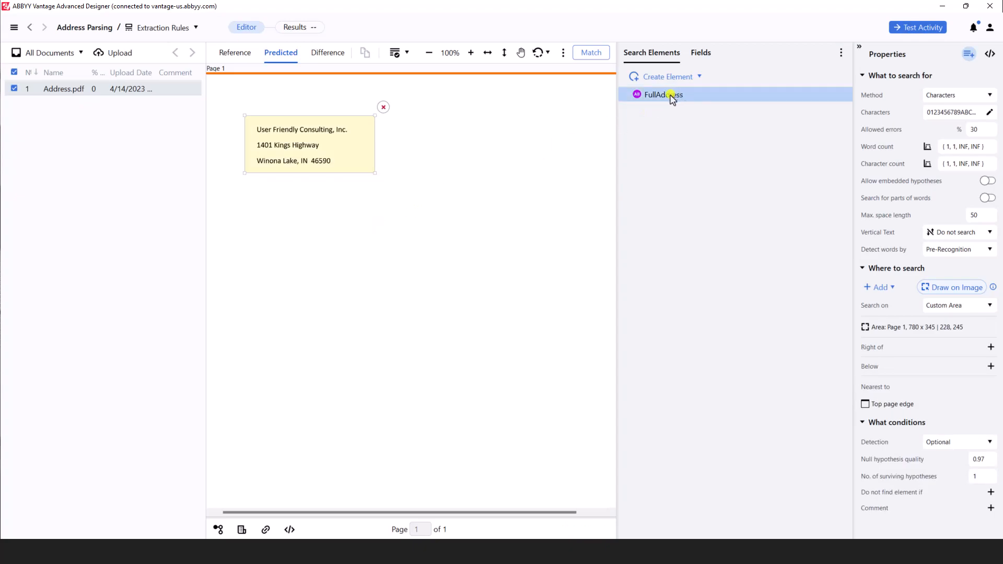
right_click(673, 98)
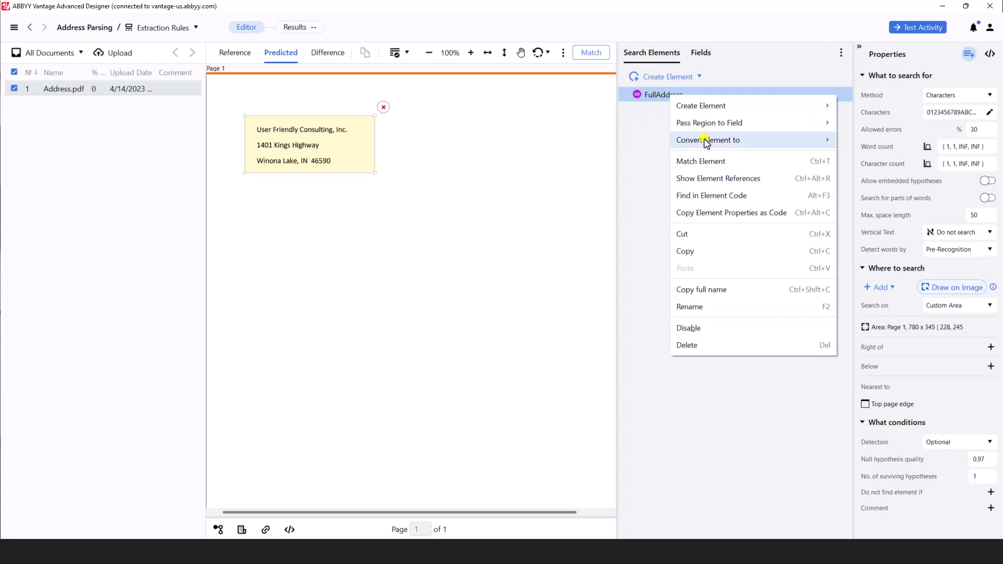
mouse_move(706, 143)
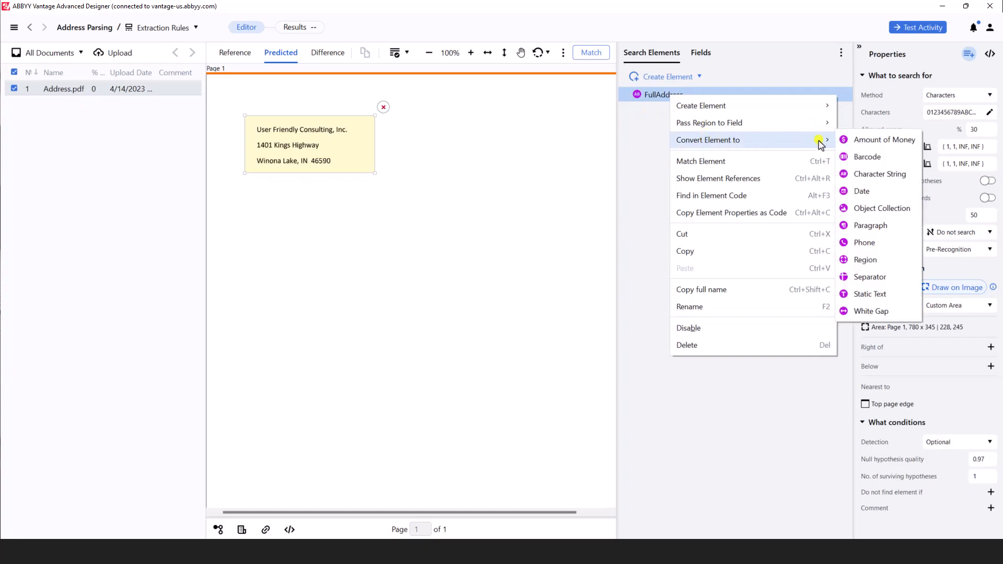
click(883, 226)
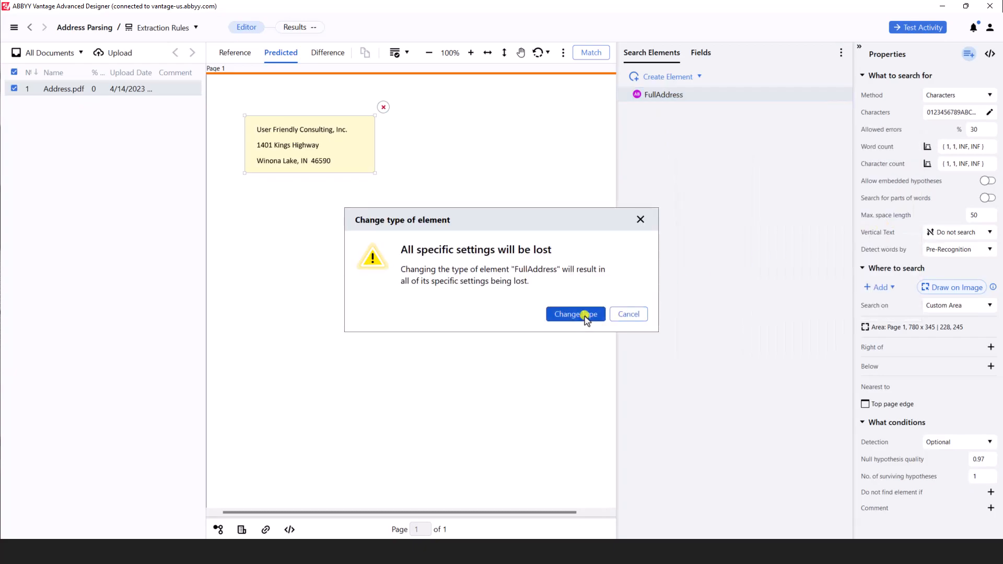
click(586, 316)
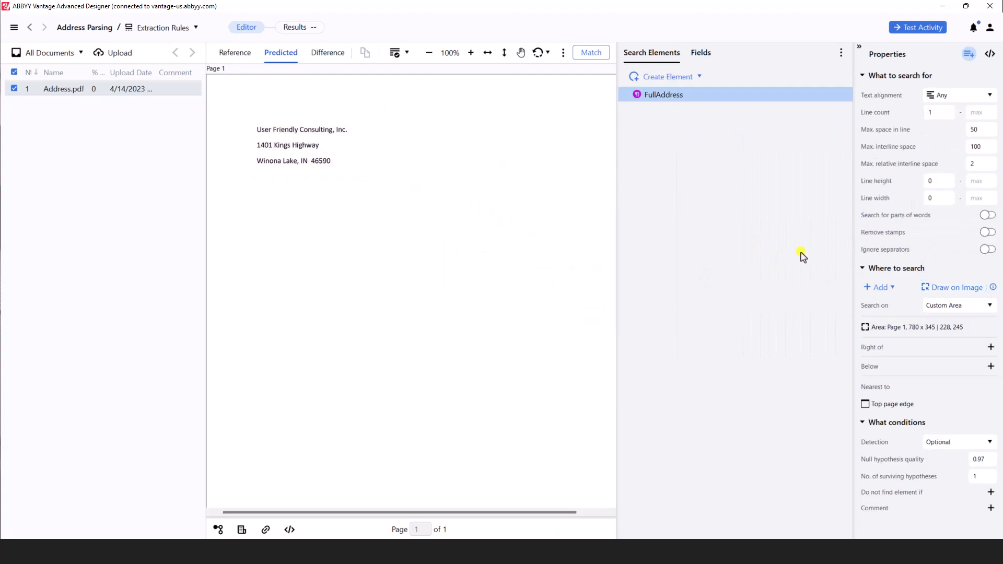
click(918, 287)
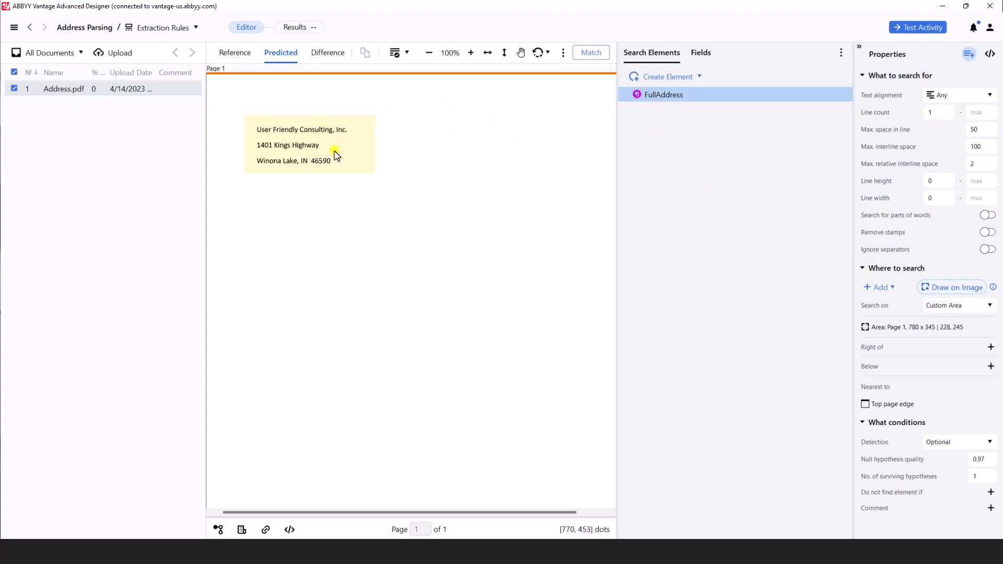
click(776, 78)
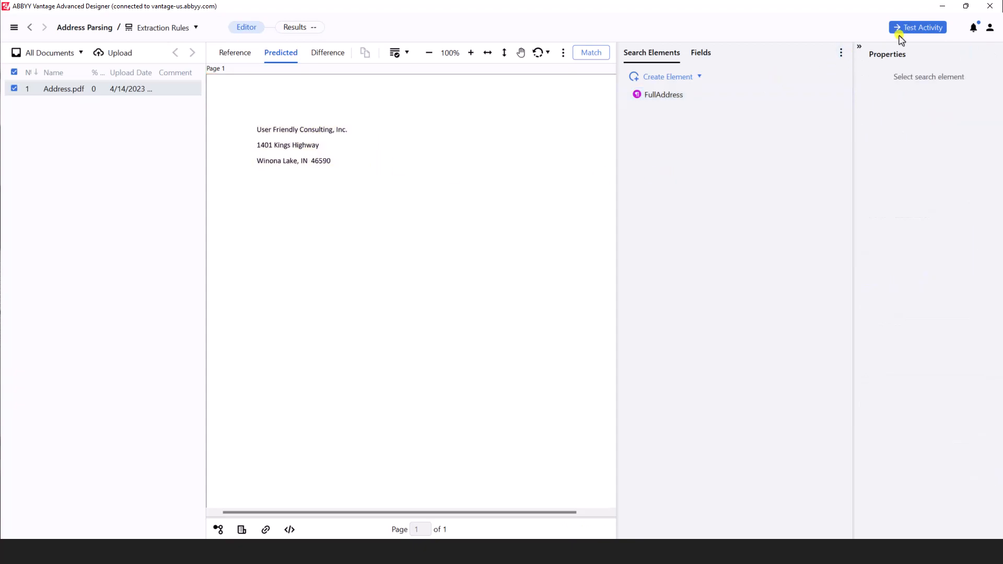
- Test the Extraction Rules activity and compare the FullAddress prediction with the reference on the document
click(890, 33)
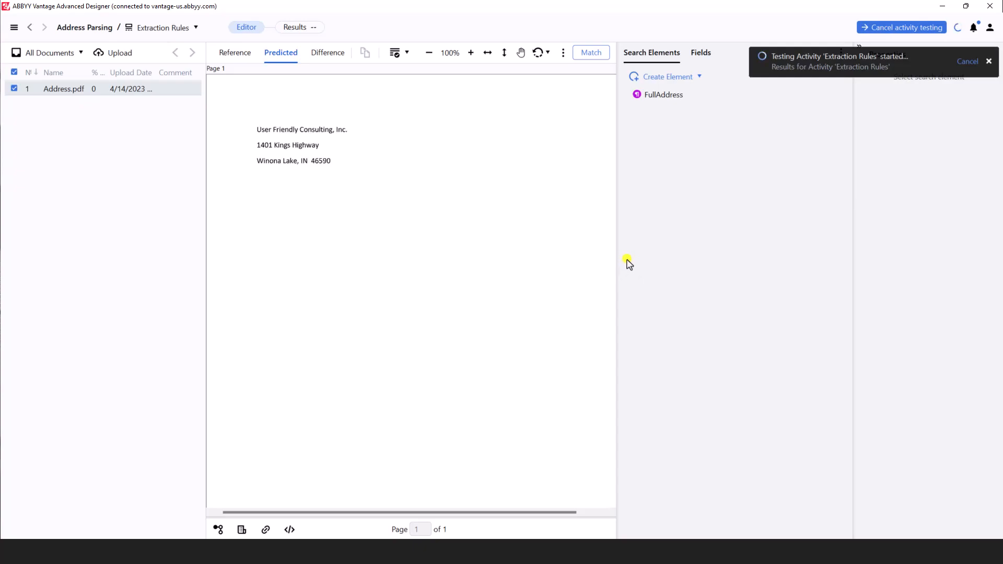
click(316, 27)
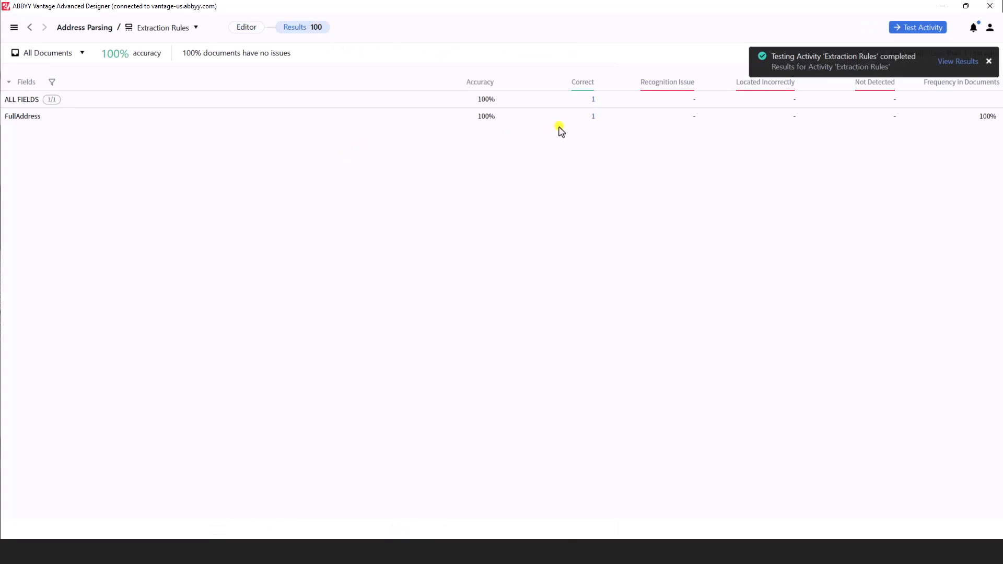
click(594, 101)
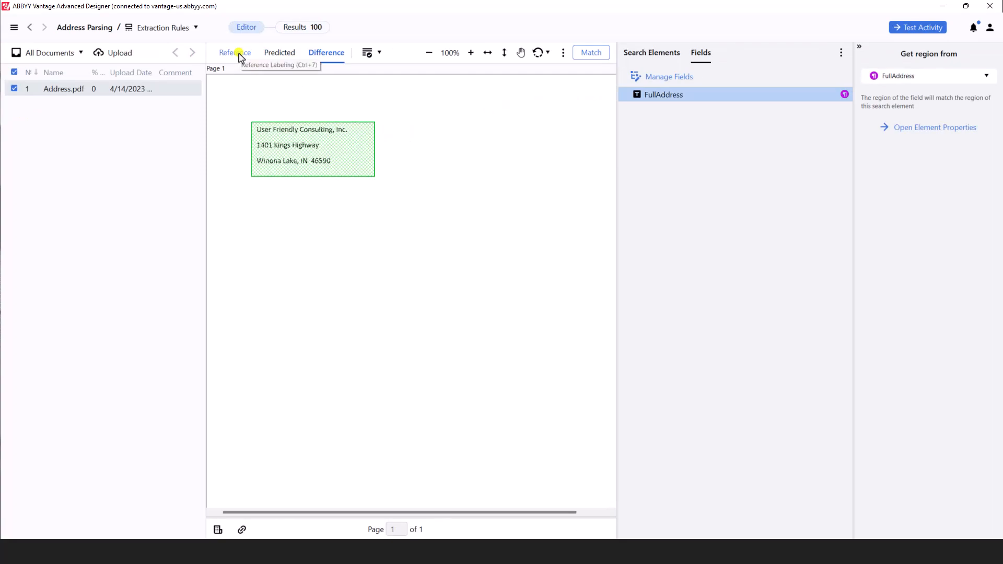
click(238, 53)
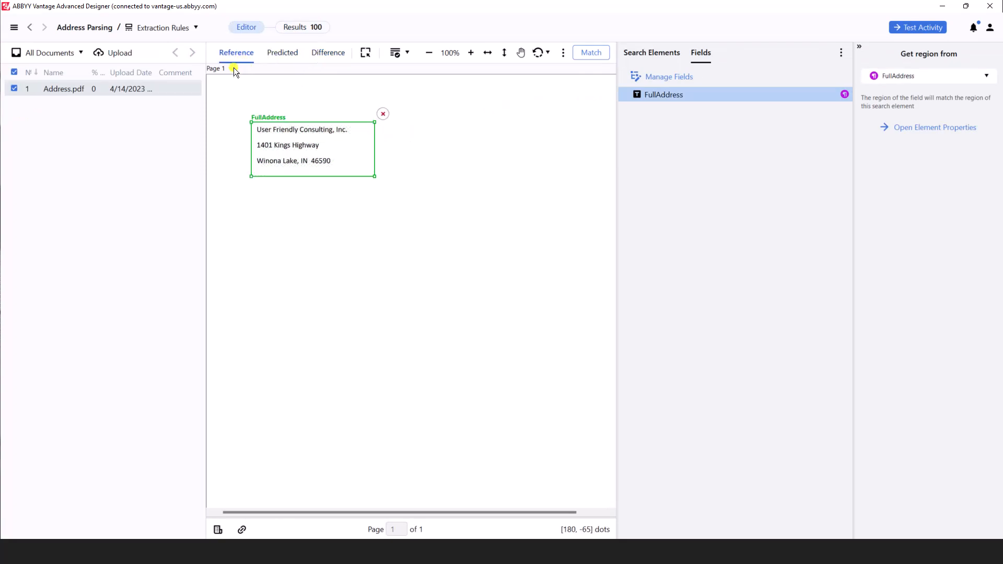
click(281, 55)
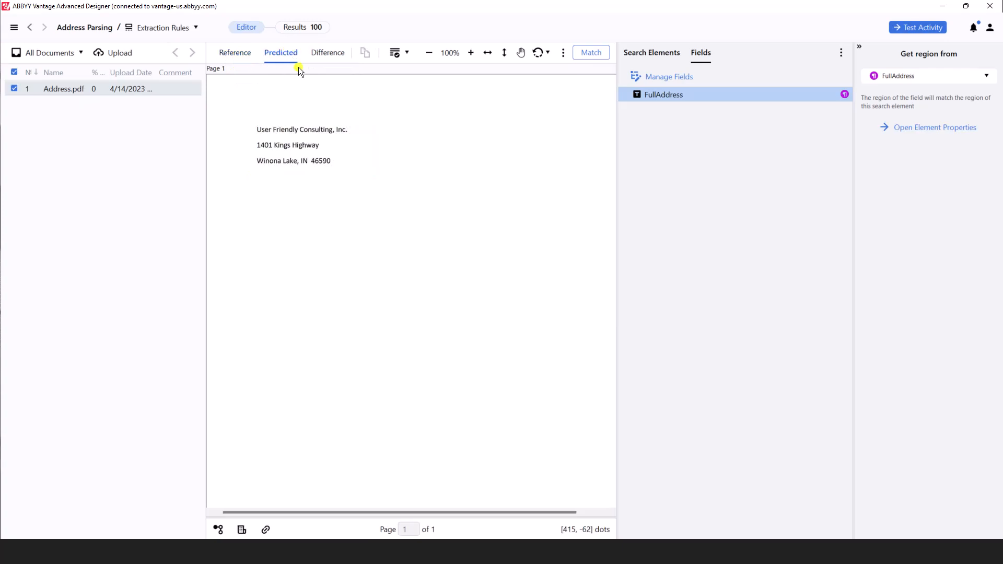
click(324, 60)
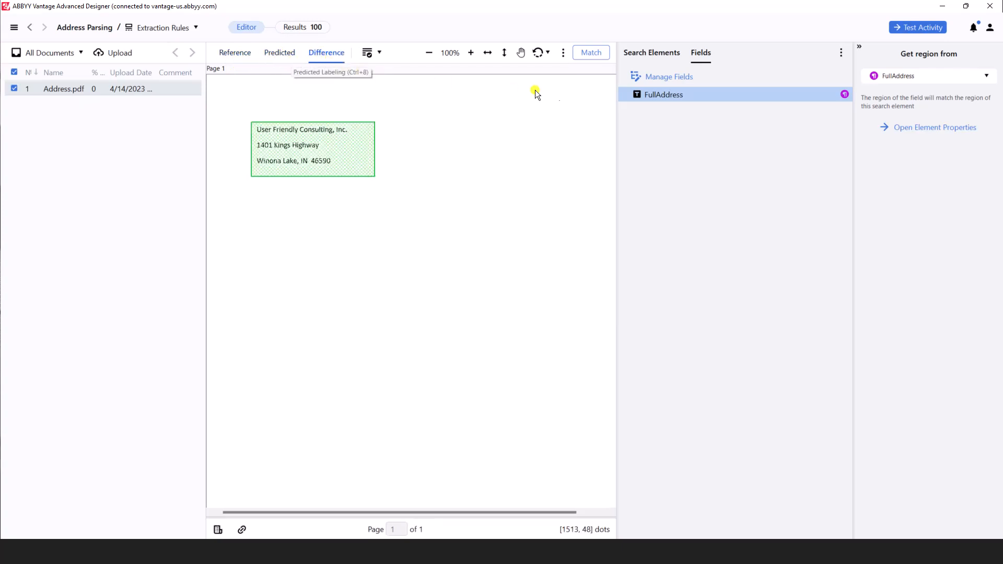
- Add an Address Parsing activity after Extraction Rules and set its input field to FullAddress
click(106, 31)
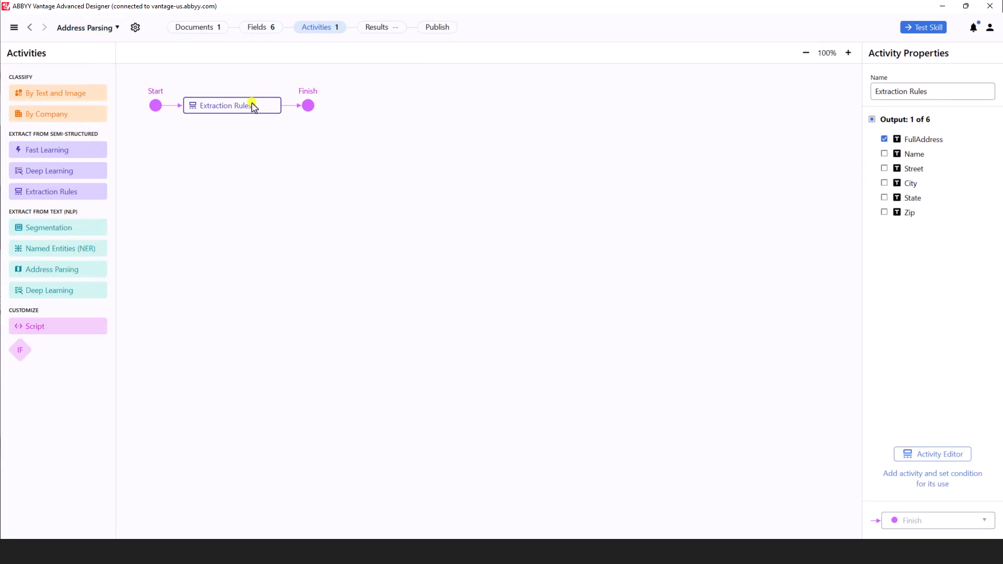
click(280, 106)
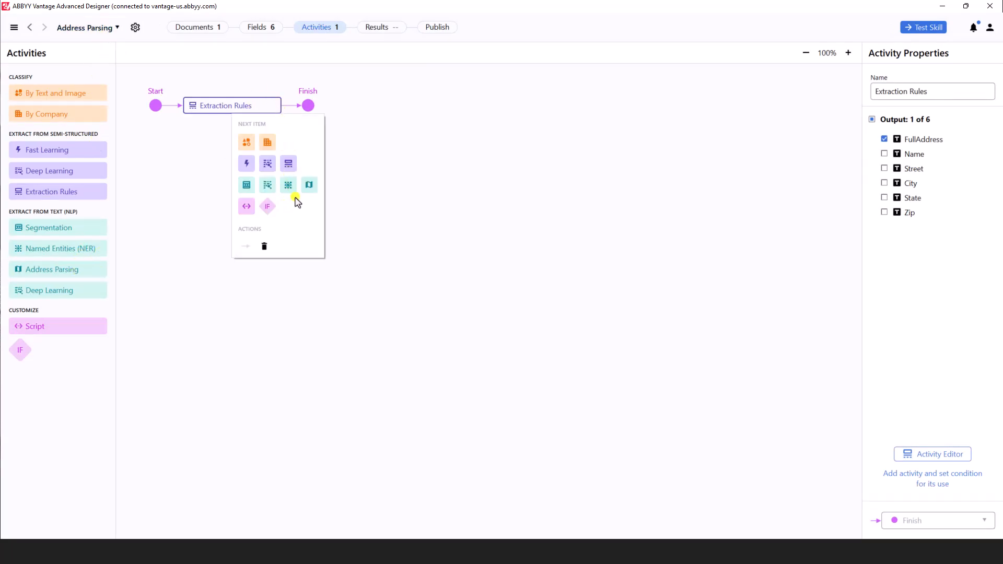
click(309, 189)
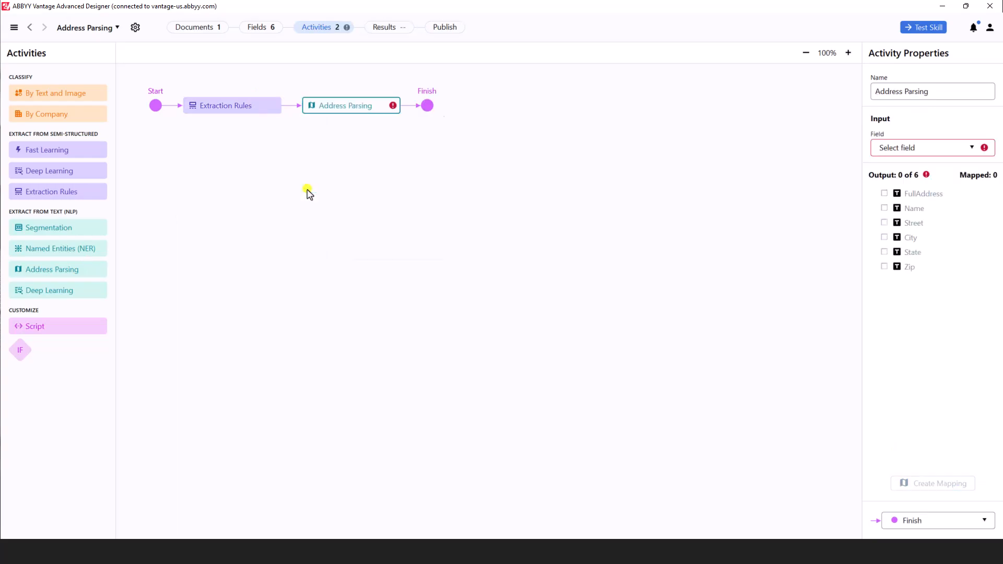
click(916, 148)
click(918, 164)
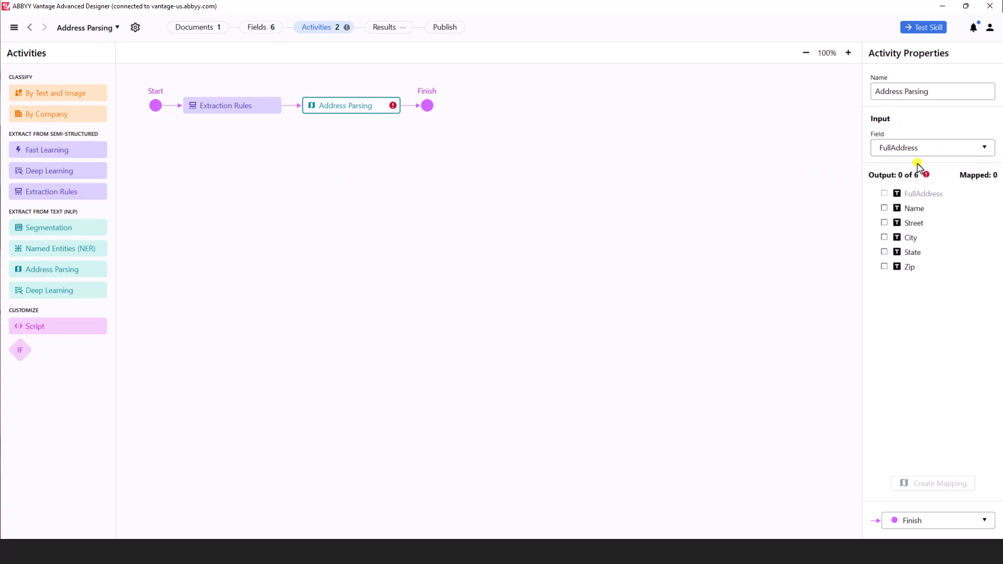
- Select Street, City, State and Zip as the Address Parsing activity's output fields
click(884, 208)
click(884, 209)
click(885, 223)
click(885, 238)
click(885, 253)
click(885, 267)
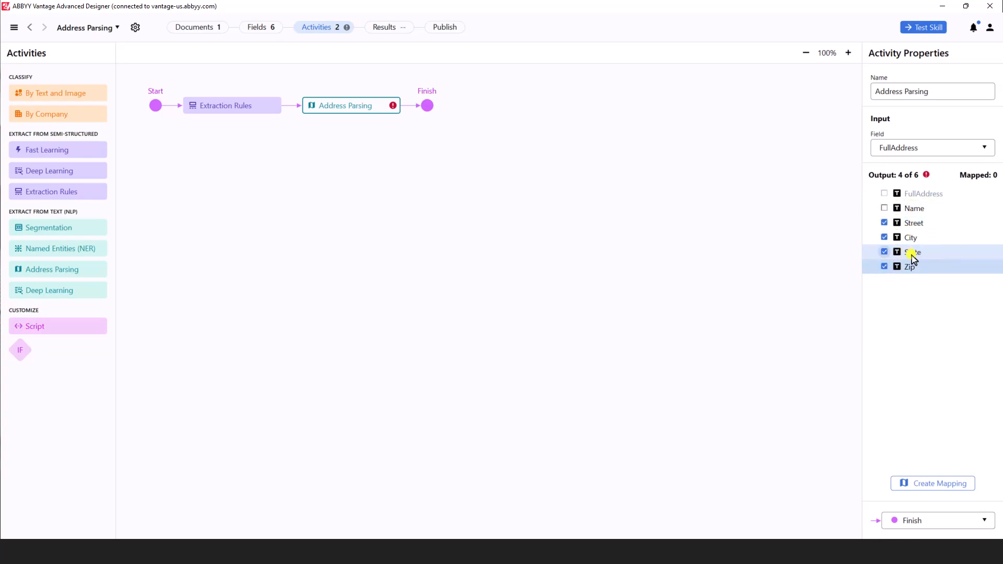
- Map the address parts Street, City, State and Zip-code to the Street, City, State and Zip fields and save
click(931, 489)
click(525, 206)
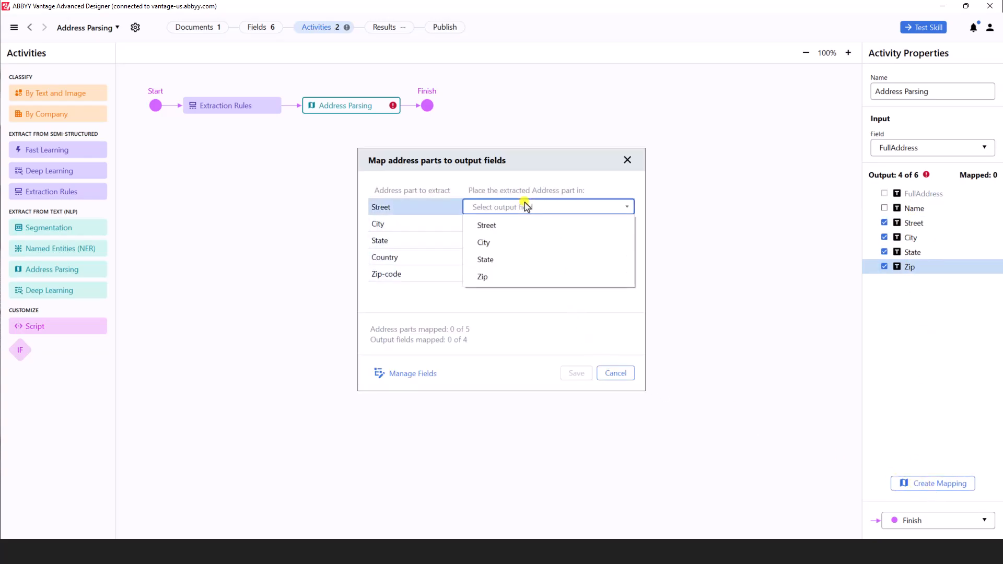
click(524, 226)
click(527, 226)
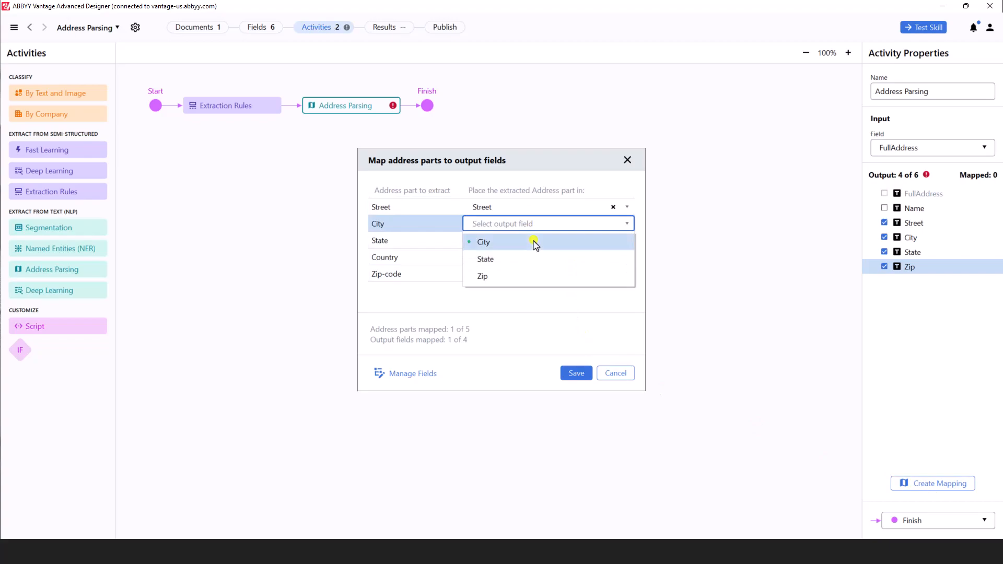
click(535, 243)
click(531, 241)
click(531, 259)
click(516, 275)
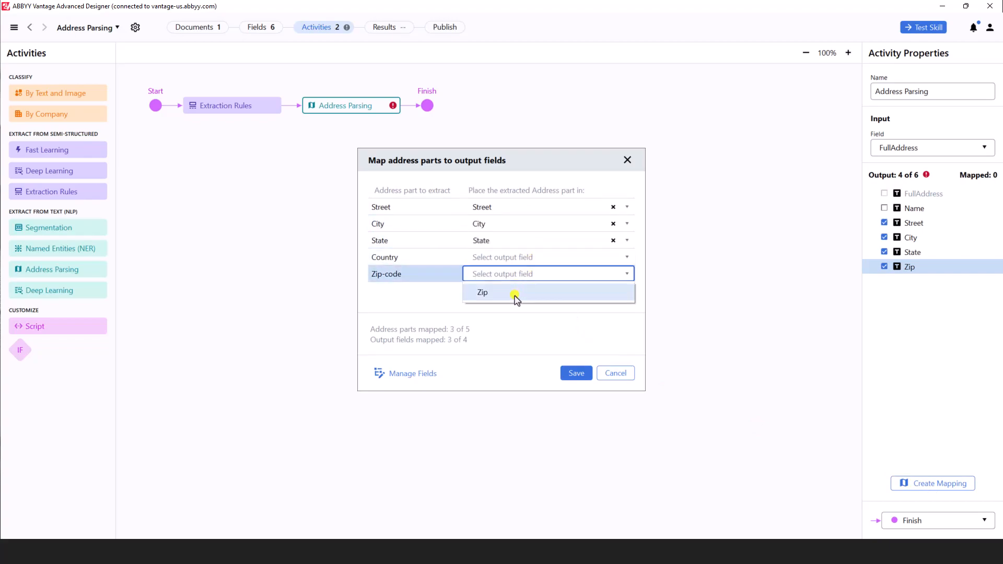
click(515, 294)
click(577, 375)
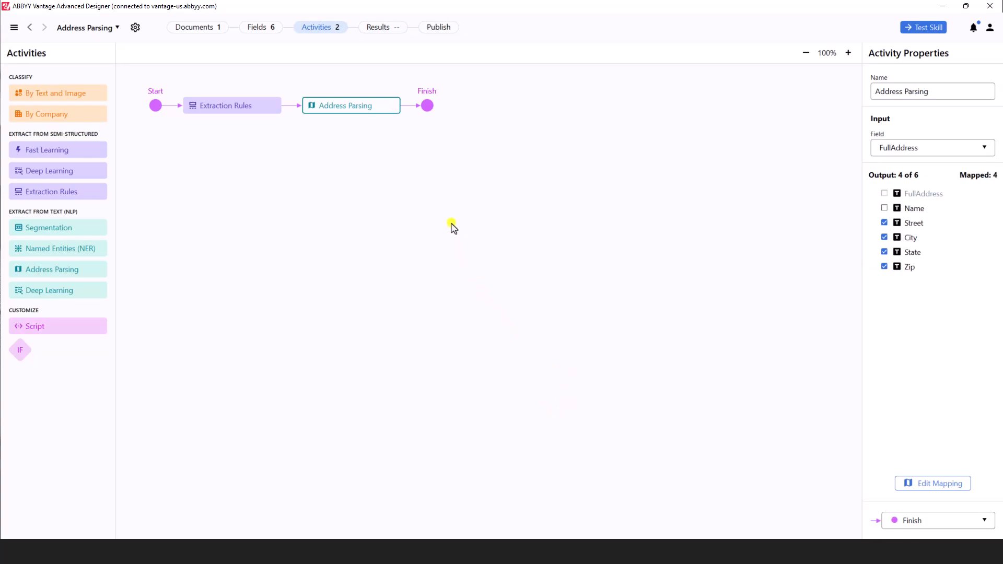
- Test the whole skill and review the extracted field values for the correct results
click(919, 28)
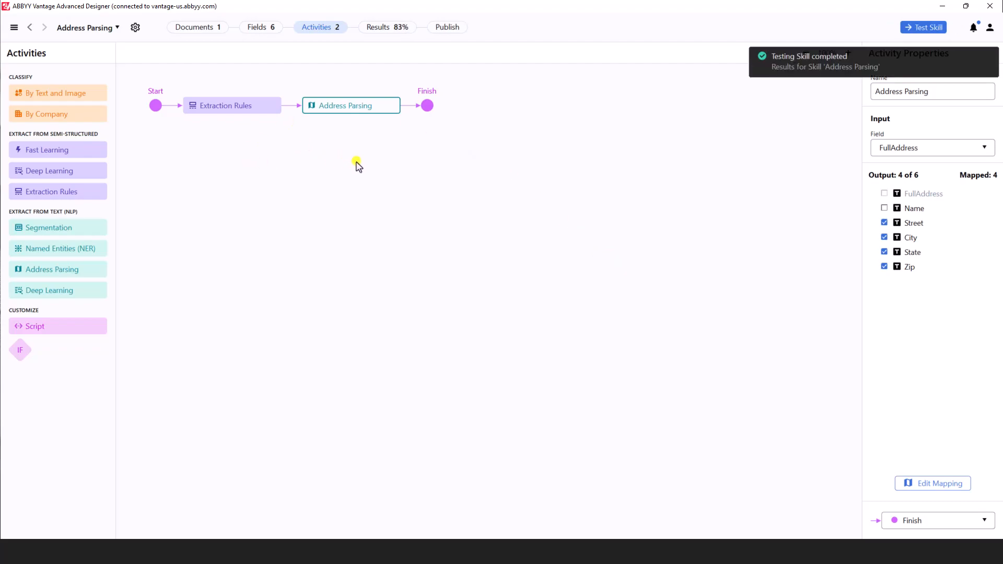
click(392, 28)
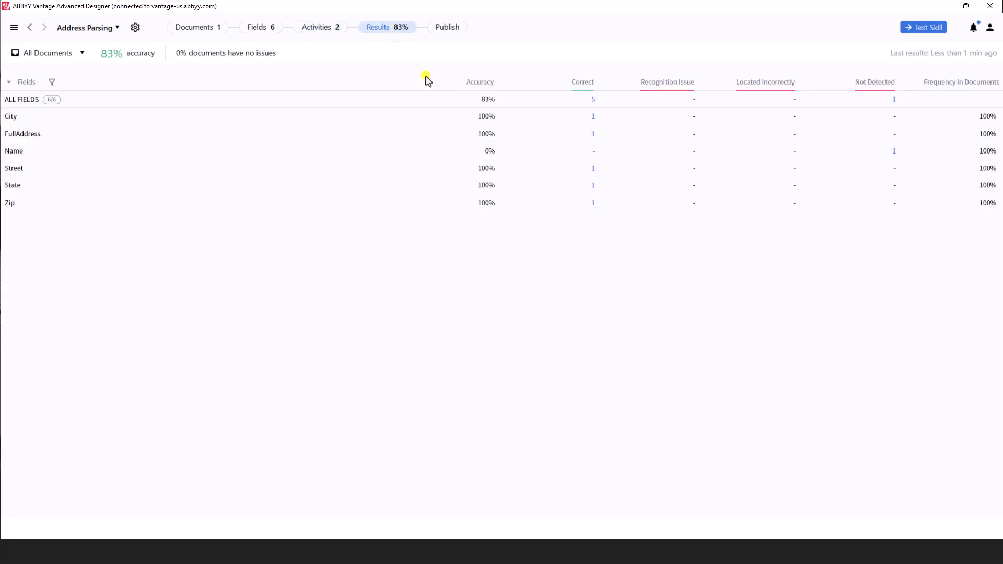
click(593, 100)
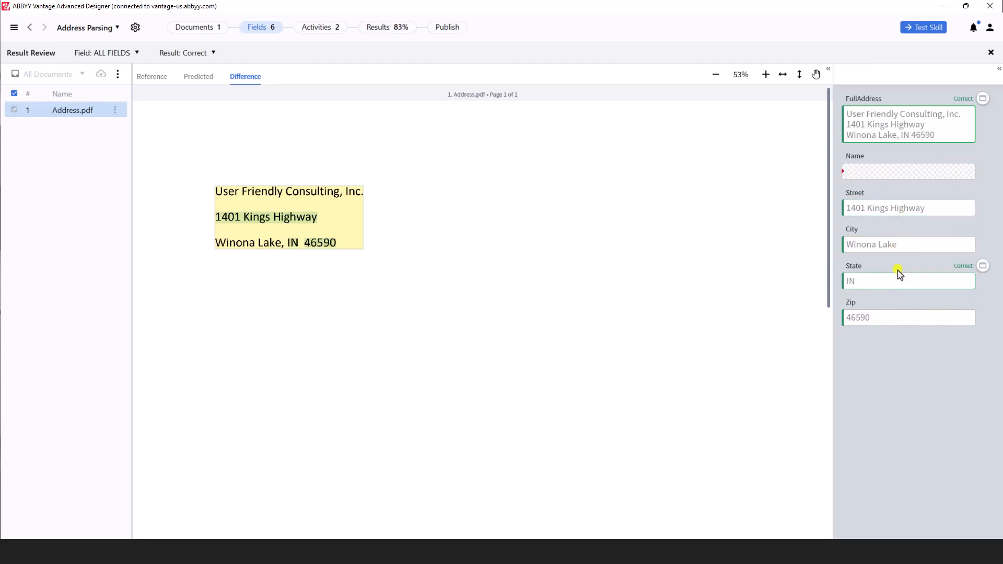
- Add a Named Entities (NER) activity after Address Parsing with FullAddress as source and Name as output
click(85, 31)
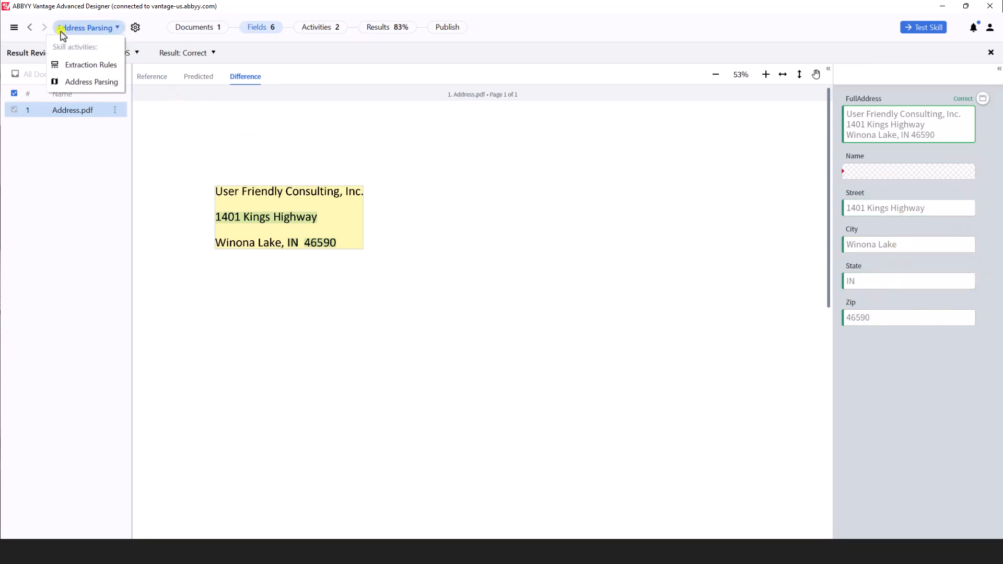
click(339, 30)
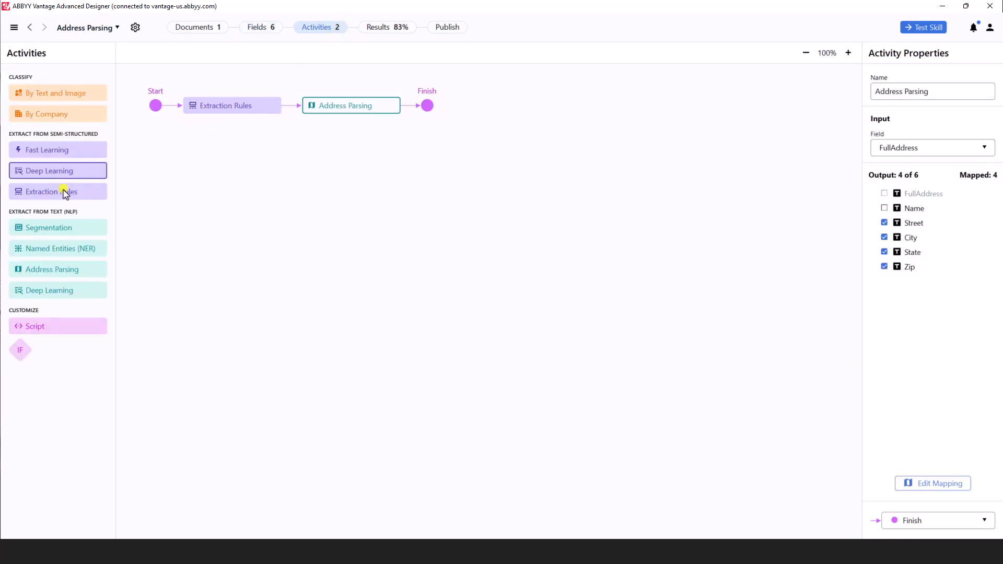
click(367, 109)
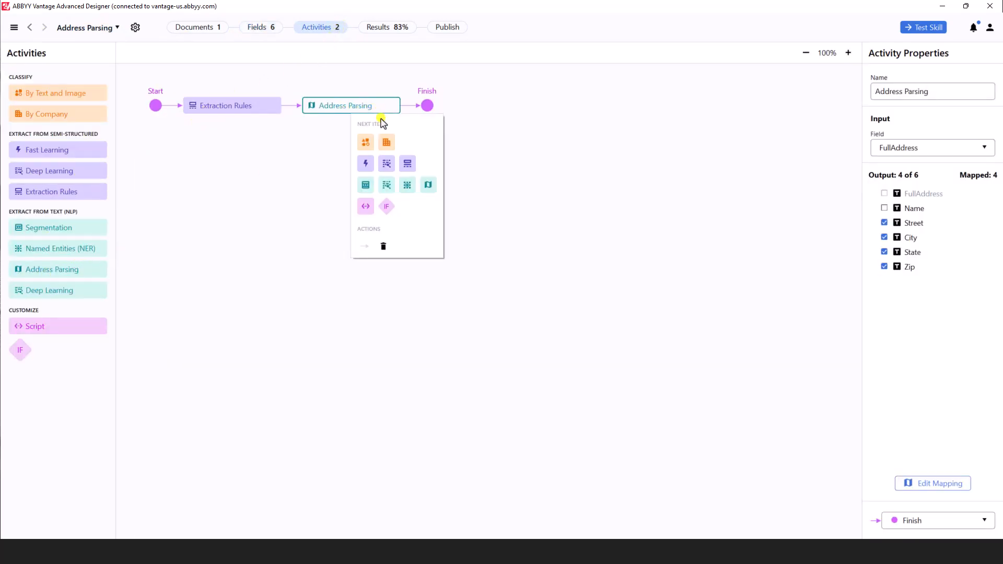
click(407, 187)
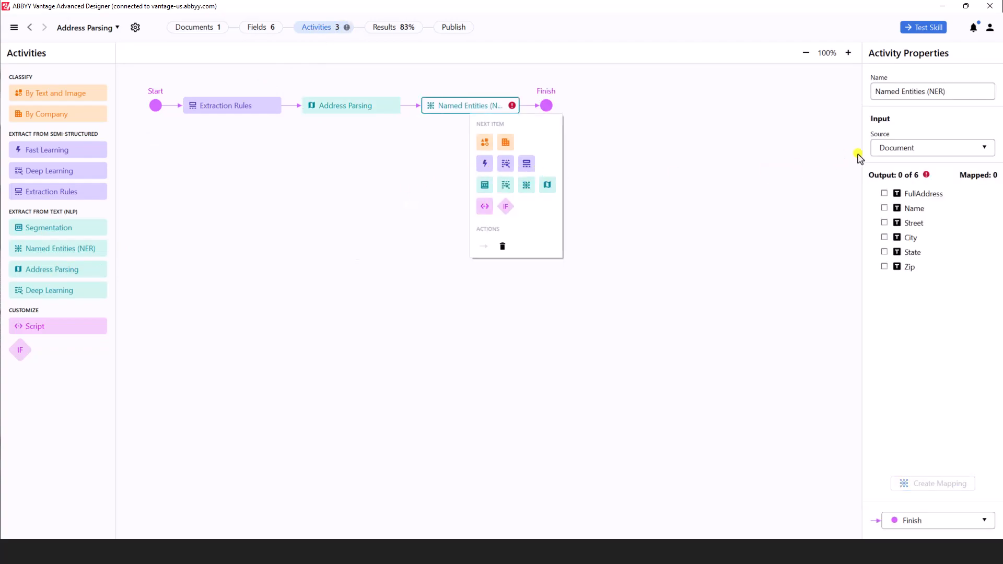
click(907, 148)
click(908, 179)
click(885, 208)
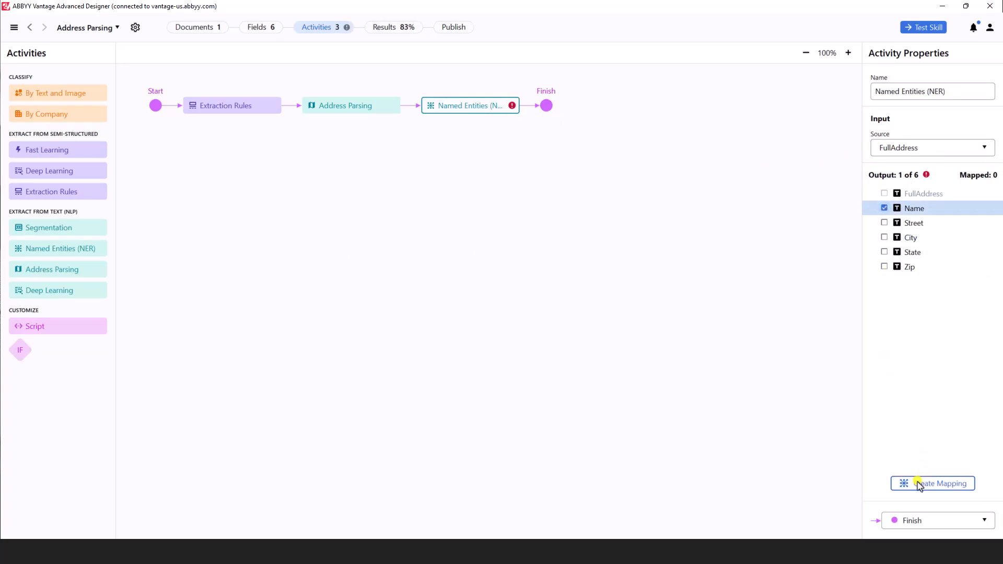
- Map the Organization entity to the Name output field and save the mapping
click(920, 485)
click(437, 209)
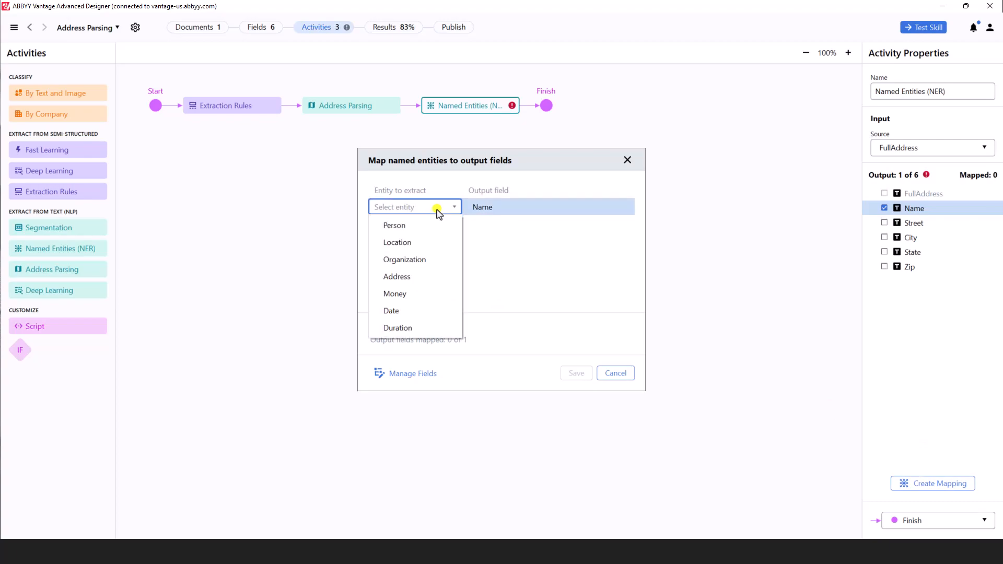
click(424, 260)
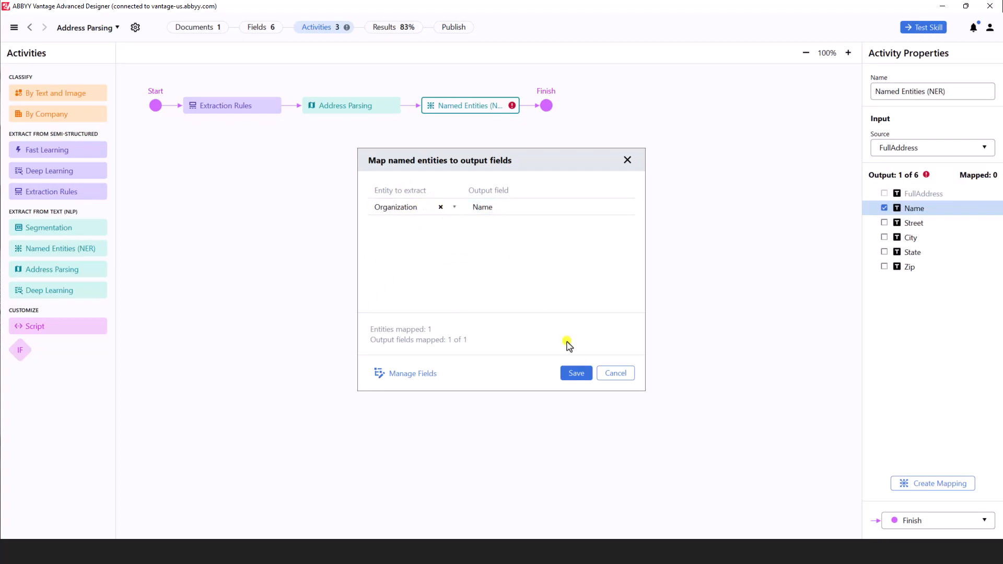
click(576, 375)
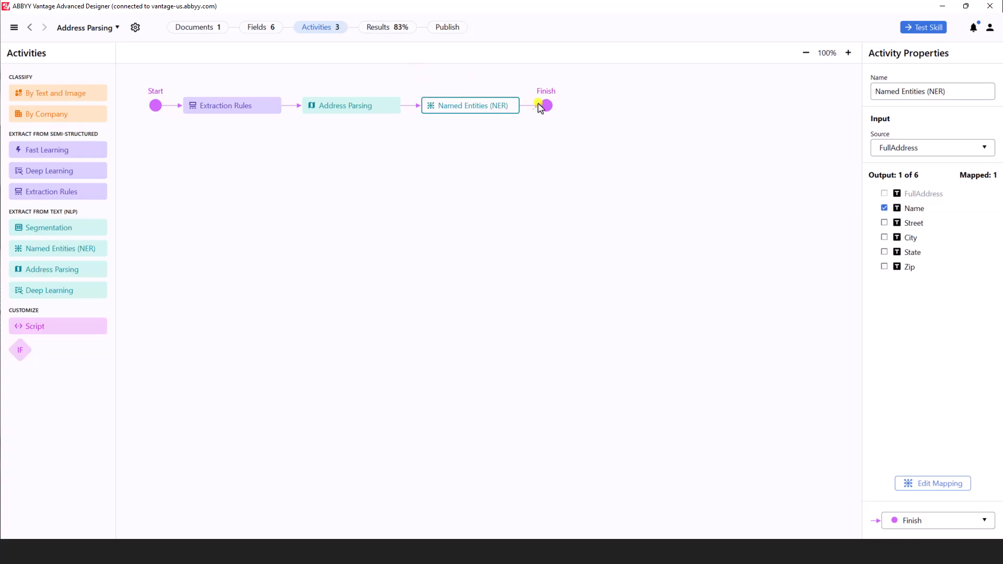
- Test the skill again and review the extracted values of all six fields
click(923, 27)
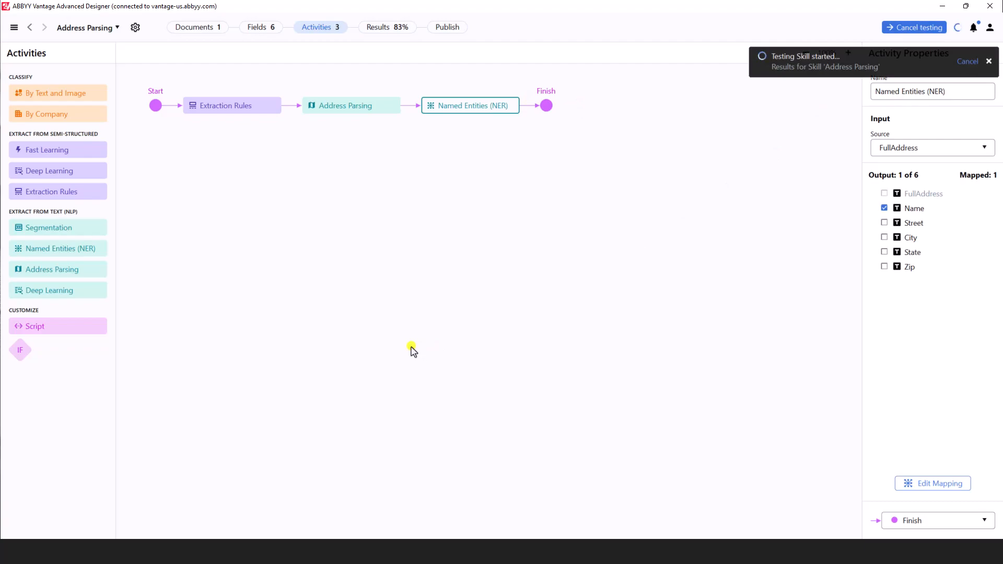
click(400, 30)
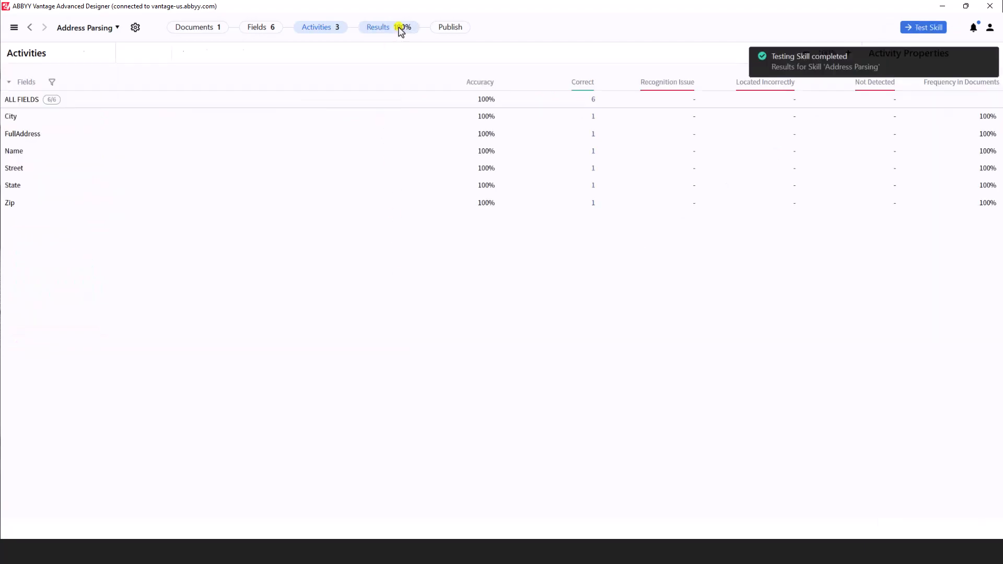
click(593, 101)
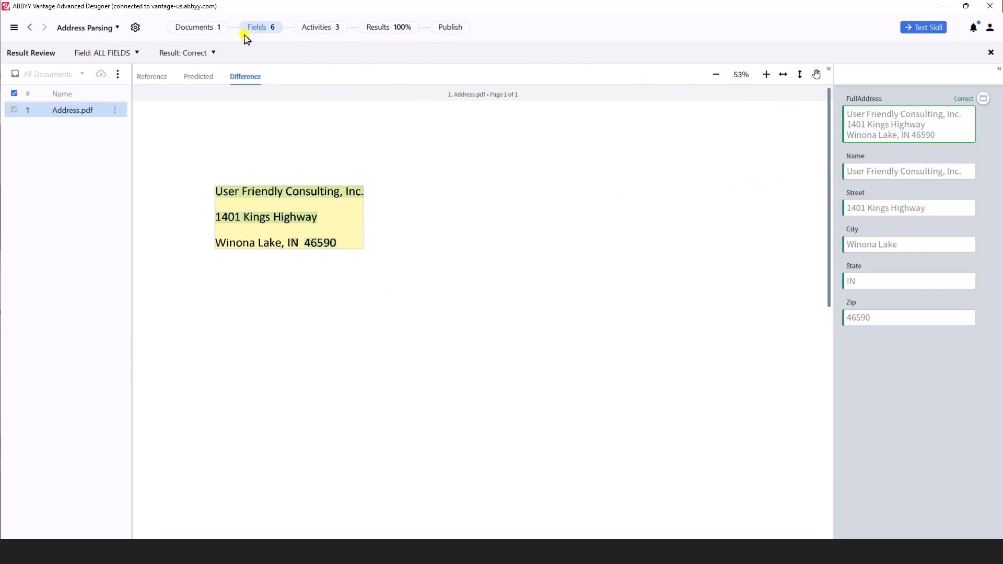
- Open the next-item options of the Named Entities (NER) activity in the workflow
click(317, 28)
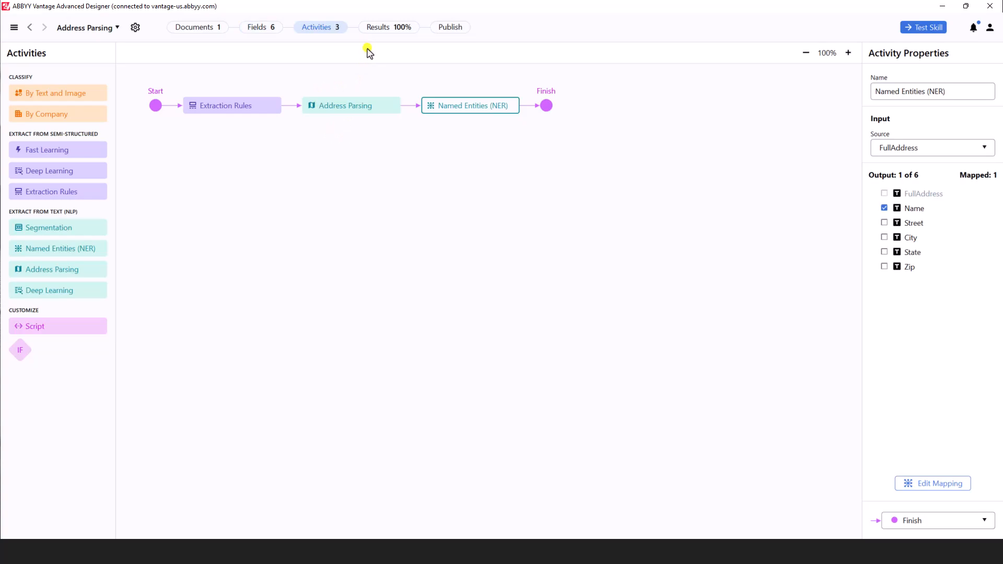
click(460, 112)
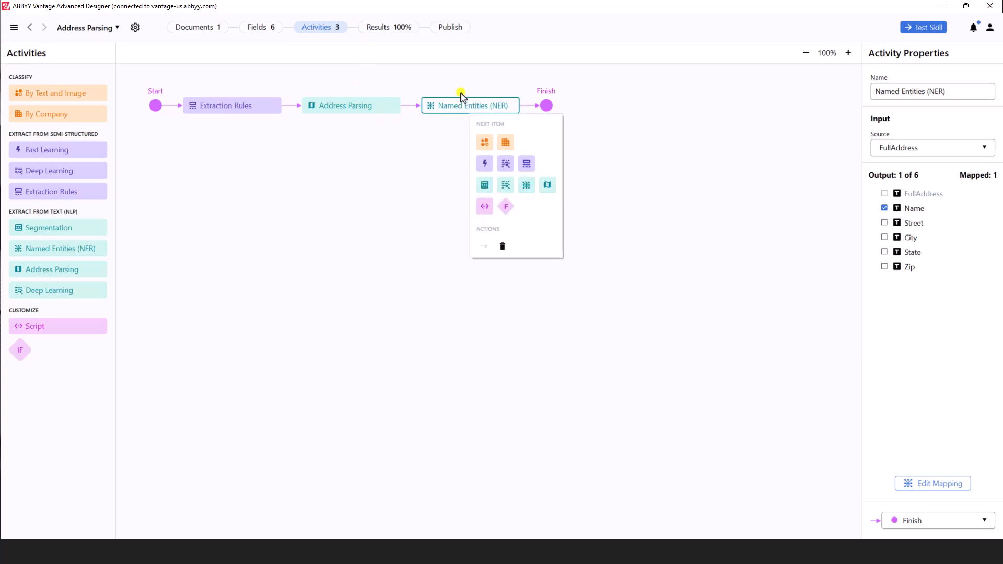